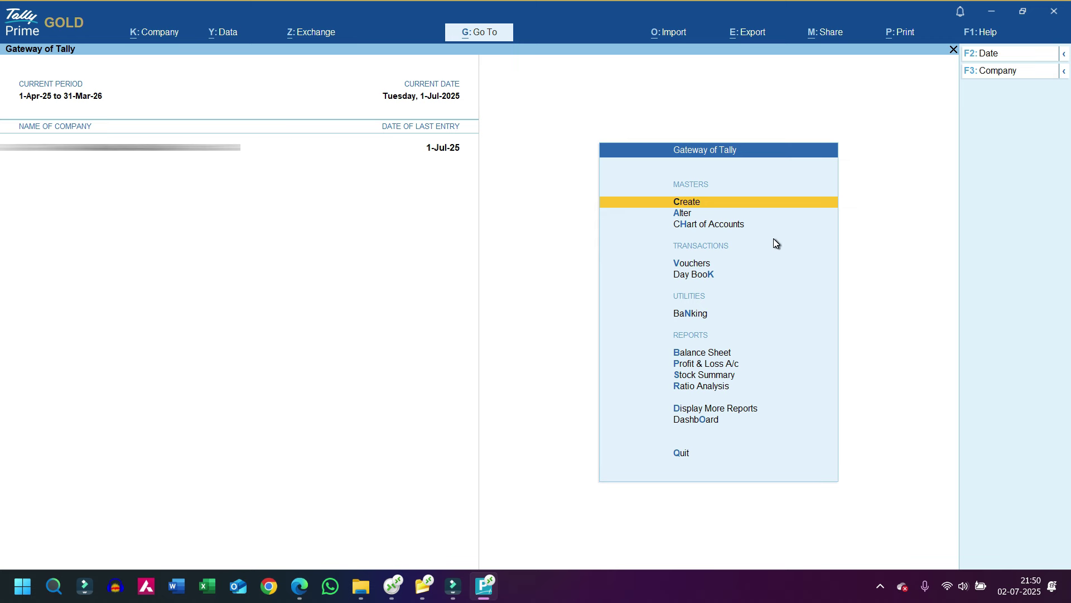
Open the company features and set "Set/Alter Company GST Rate and Other Details" to Yes.
key("F11")
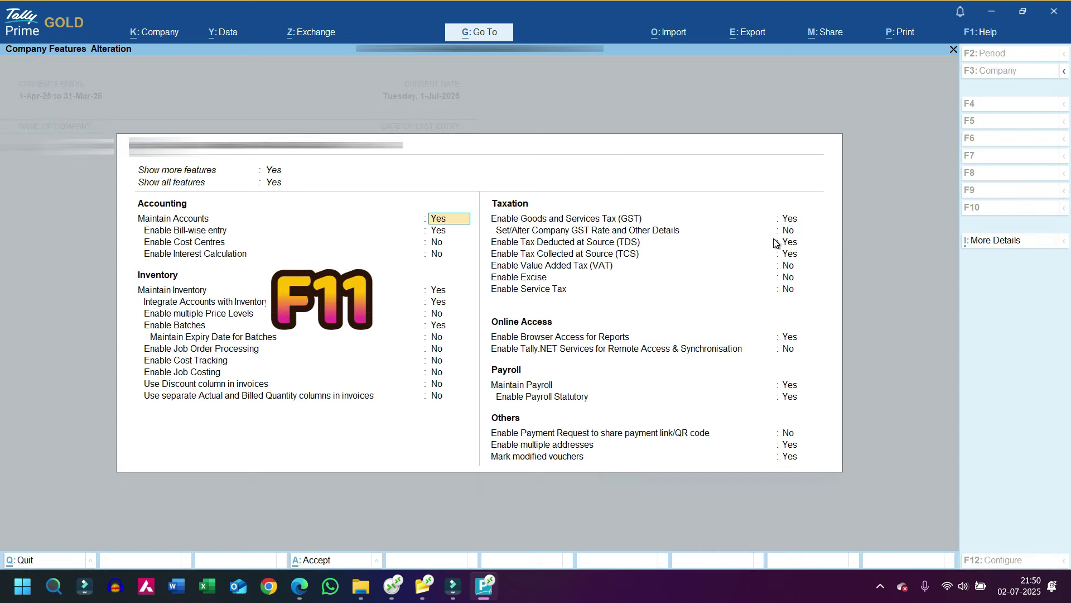
left_click(602, 232)
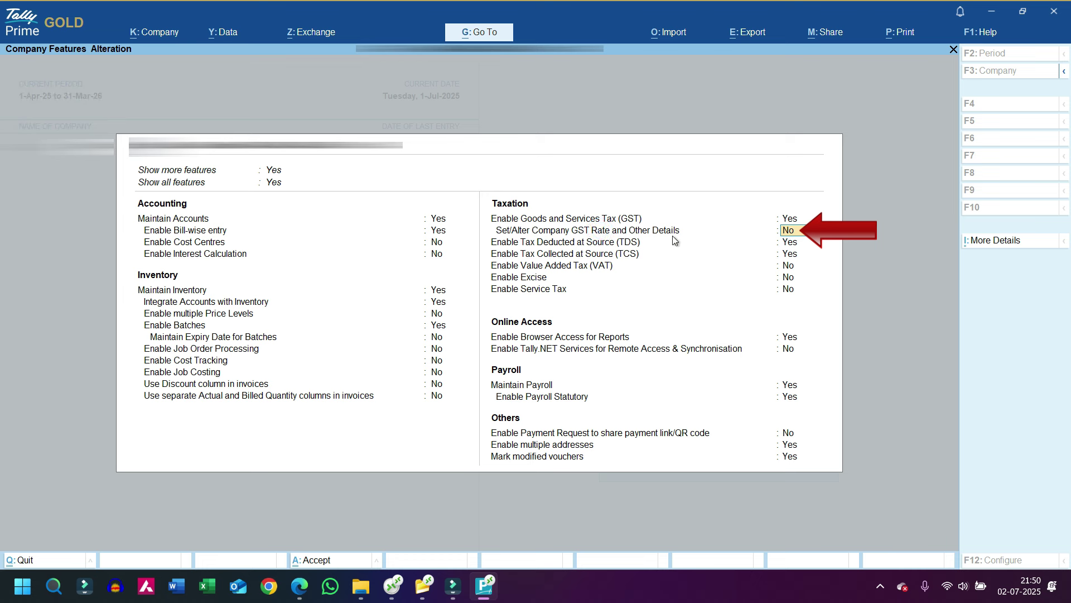
type("y")
key("Return")
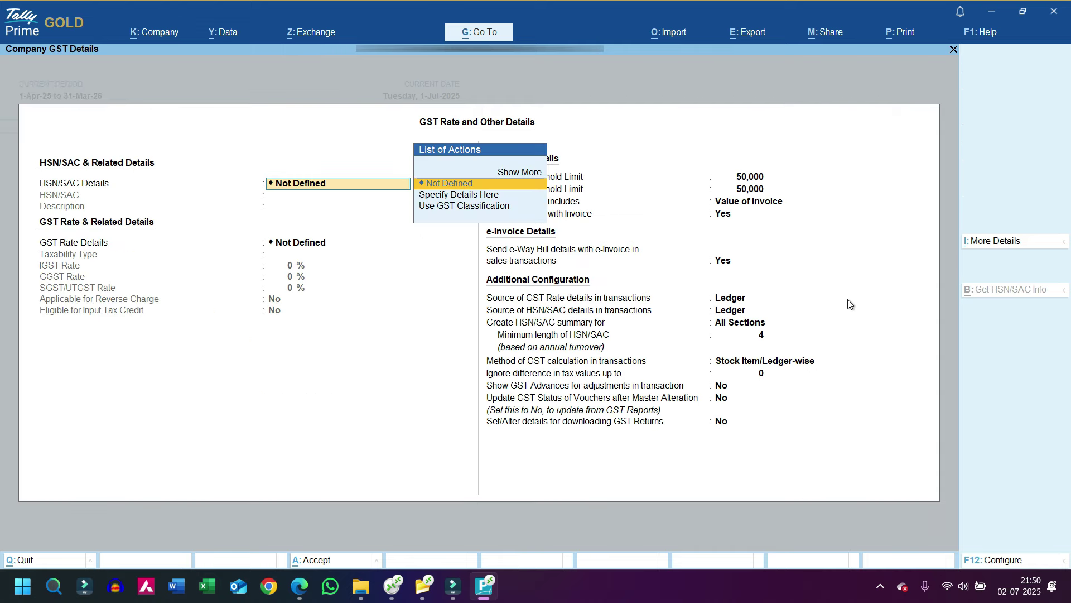
Show all additional company GST details and confirm 1-May-25 as the date from which the separate B2B & B2C HSN Summary applies.
left_click(989, 242)
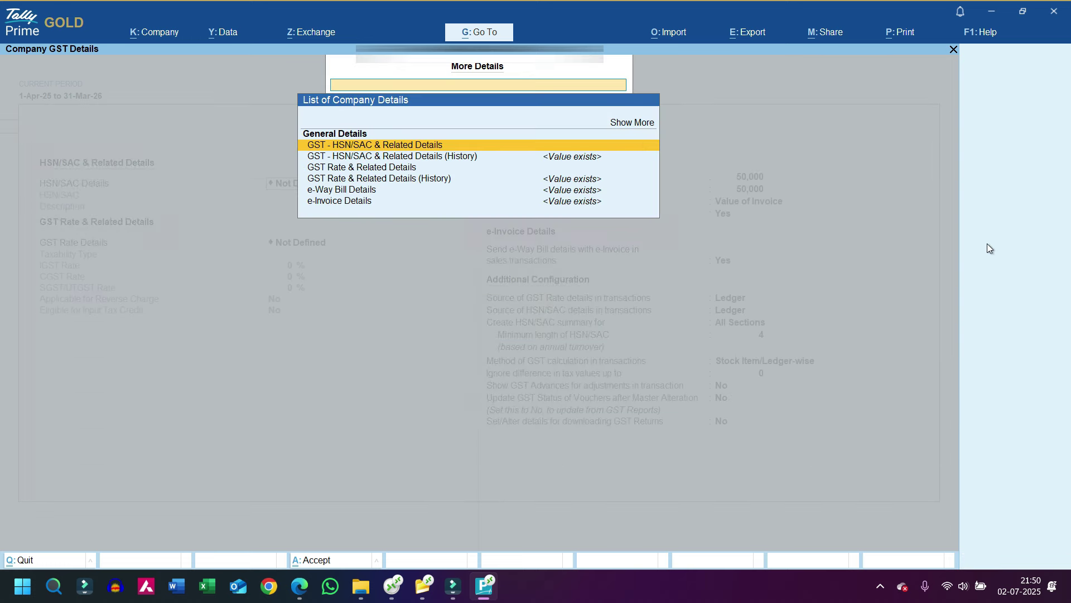
left_click(626, 124)
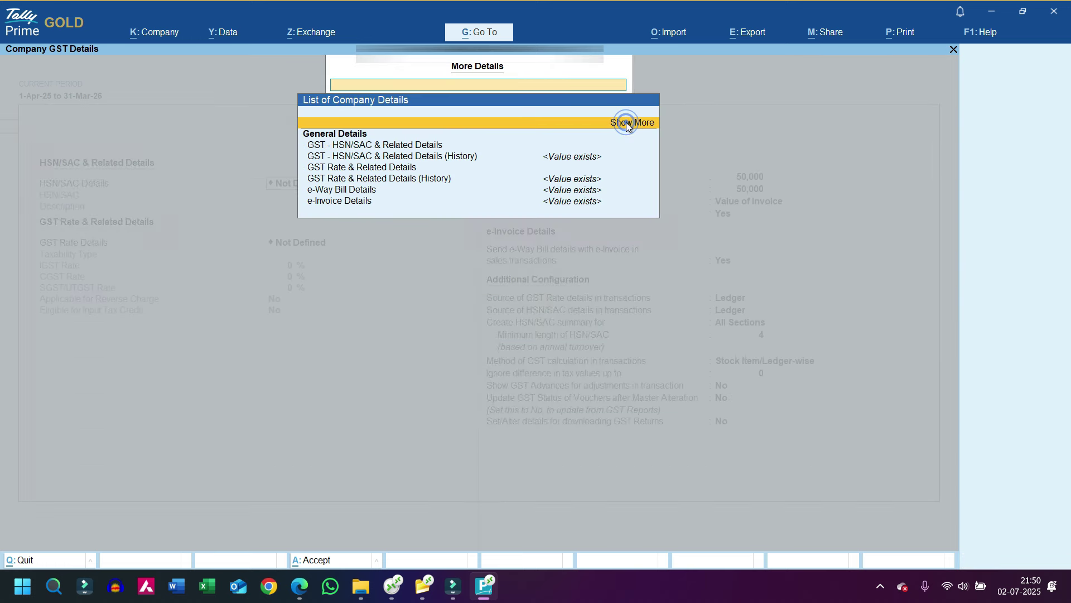
key("Down")
key("Down")
key("Down")
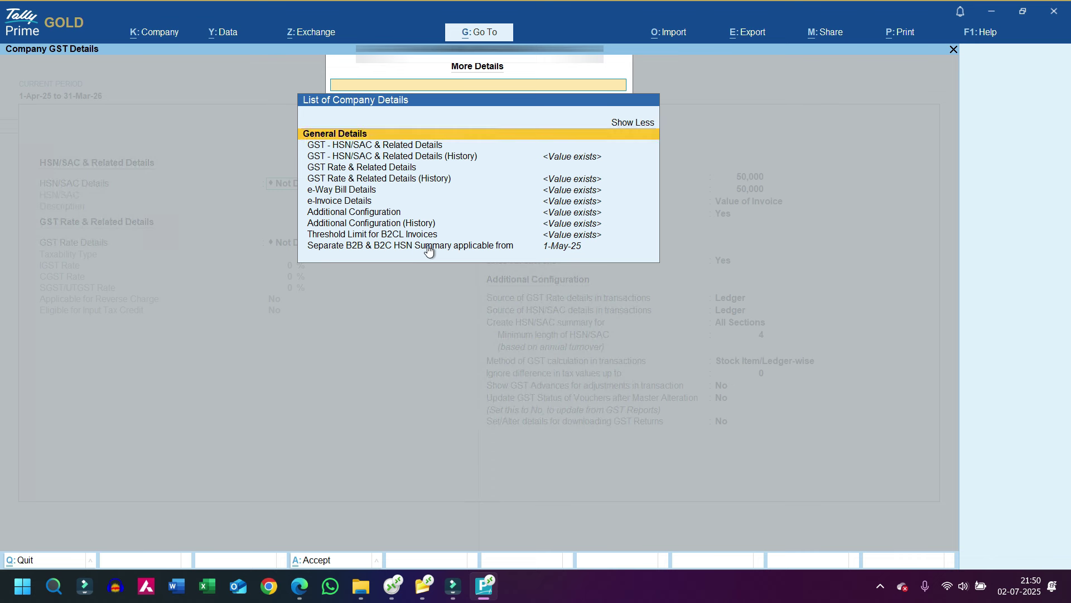
key("Down")
key("Down")
key("Down")
key("Down")
key("Down")
key("Down")
key("Down")
key("Down")
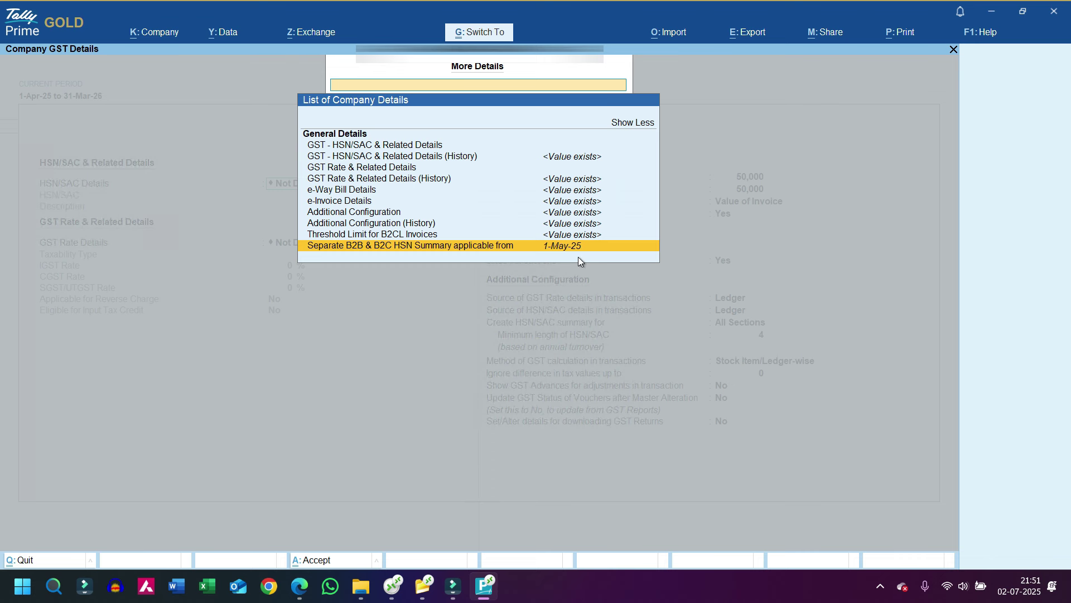
key("Return")
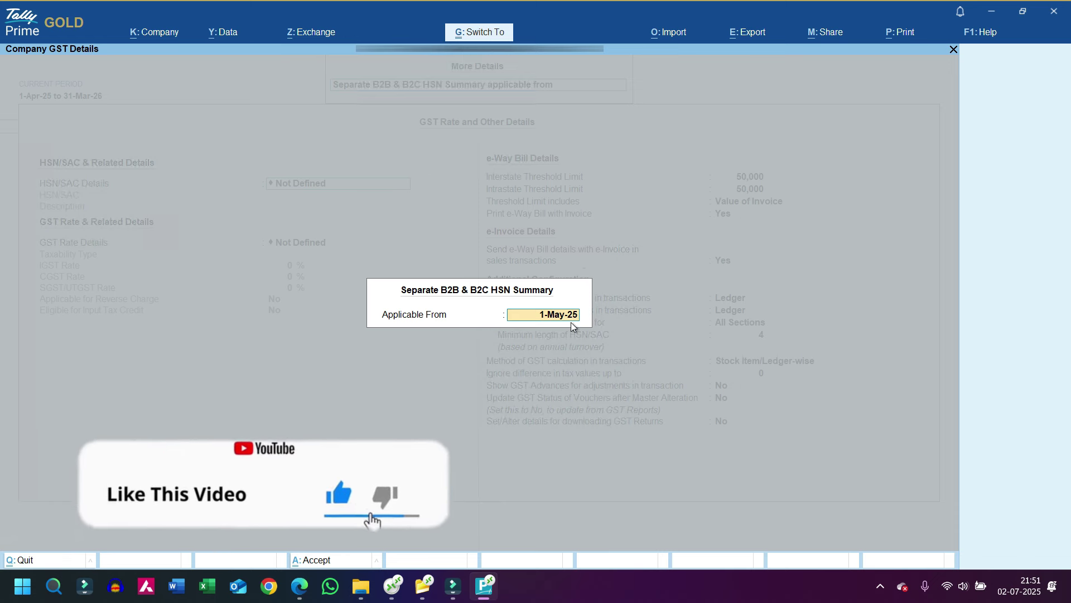
key("Return")
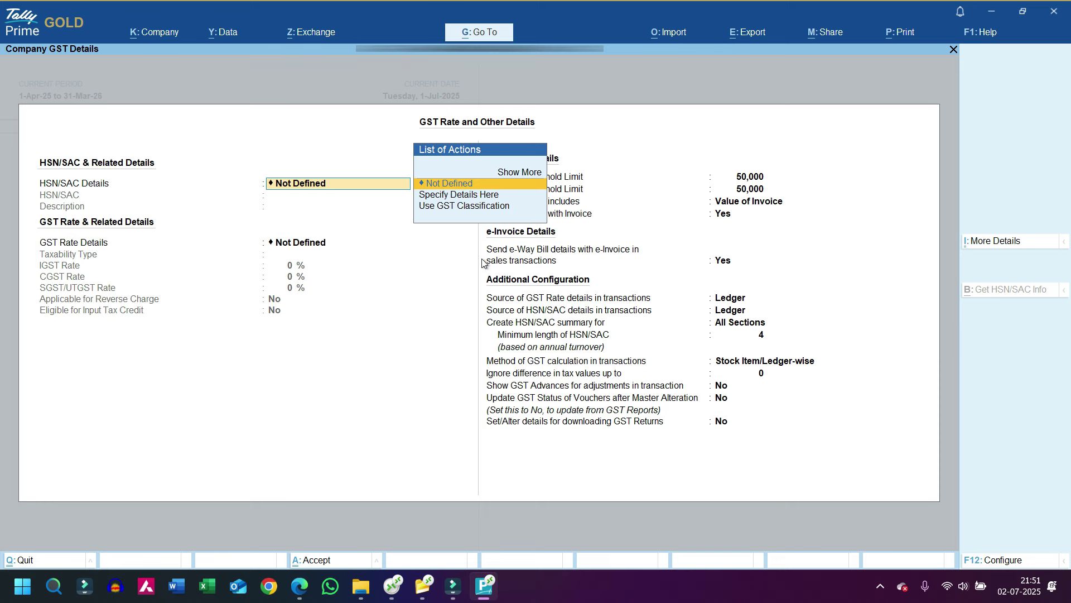
Accept the company GST details and save the company features.
key("ctrl")
key("ctrl+a")
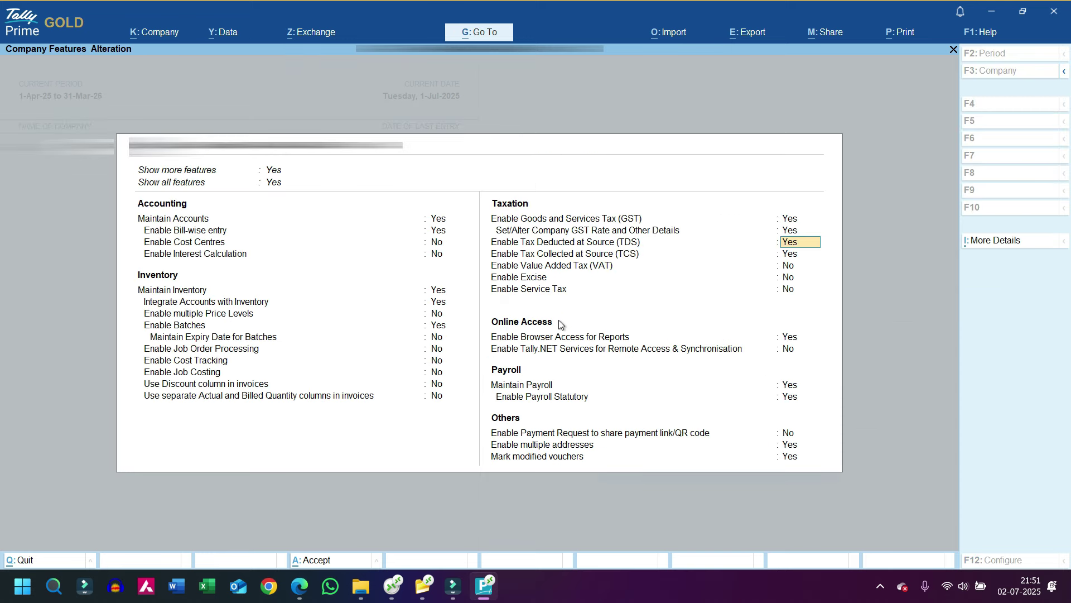
key("ctrl")
key("ctrl+a")
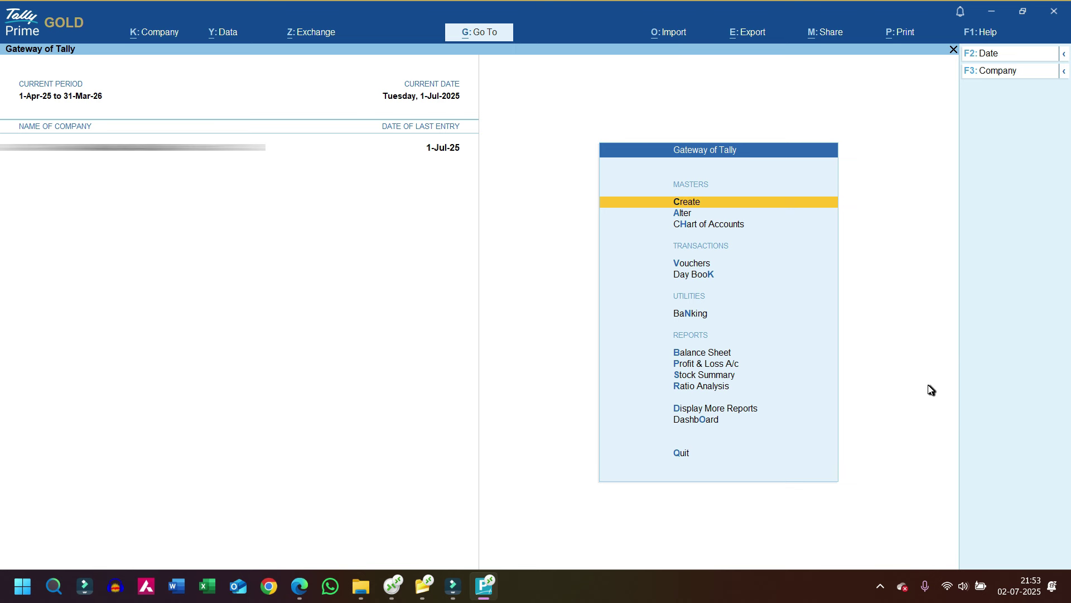
Find and open the GSTR-1 report.
key("alt")
key("alt+g")
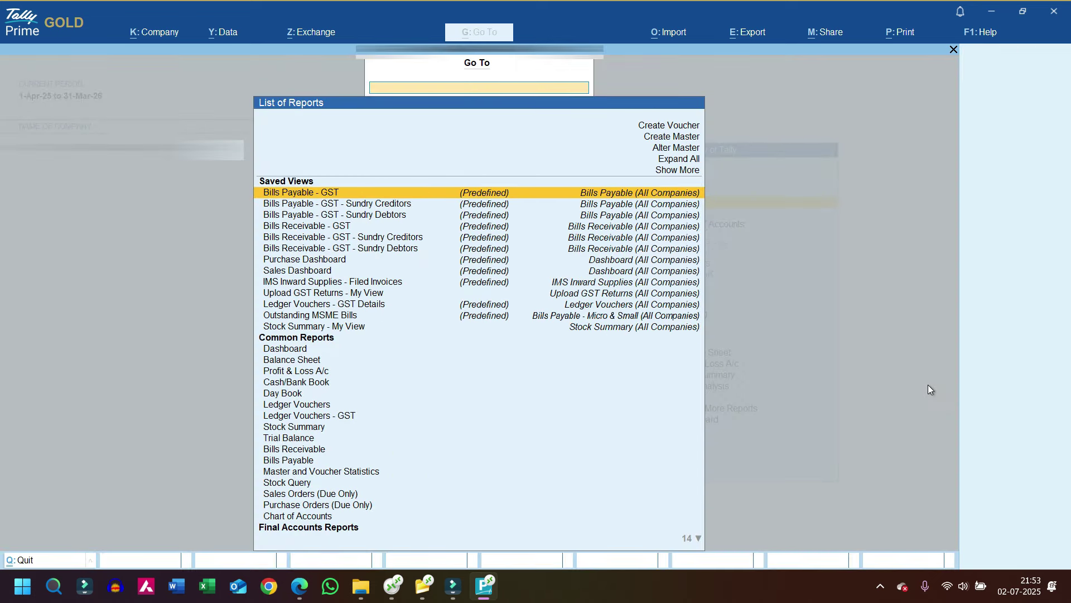
type("Gst")
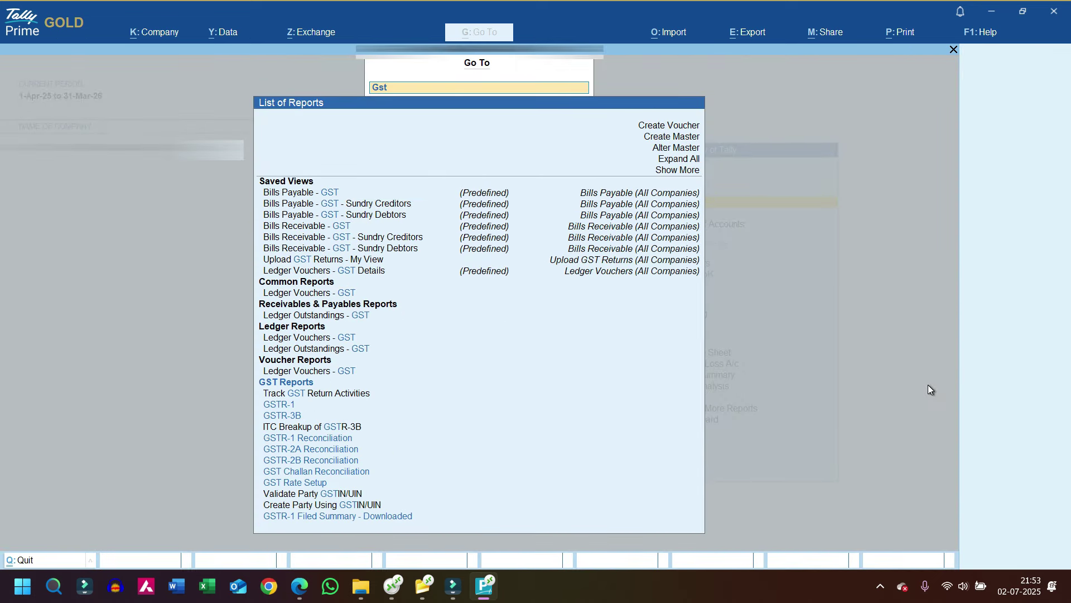
type("r1")
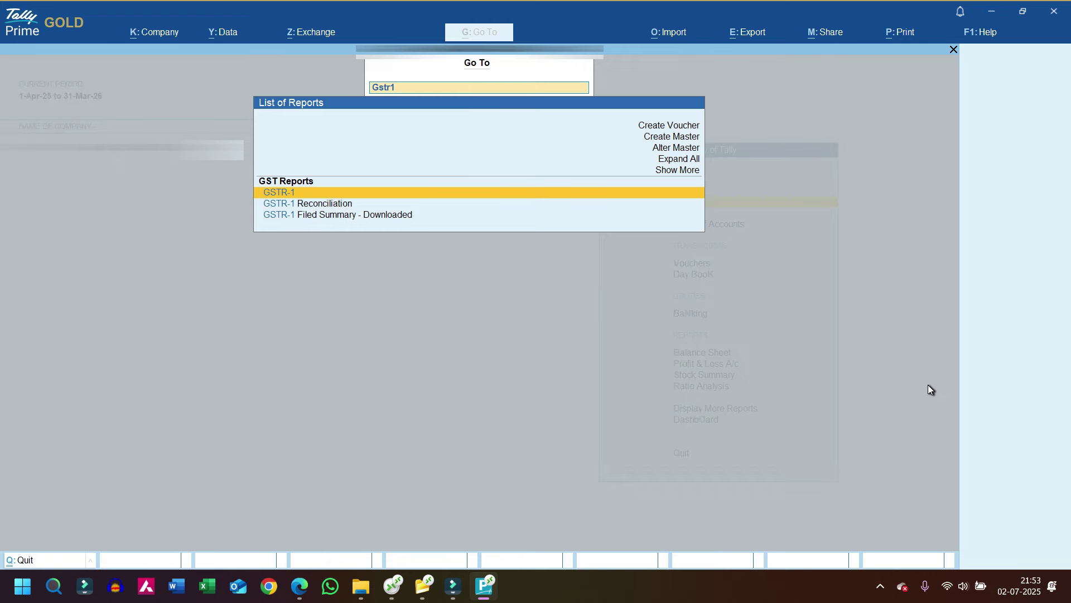
key("Return")
Set the GSTR-1 report period from 1-6-25 to 30-6-25.
key("alt+F2")
type("1-6-25")
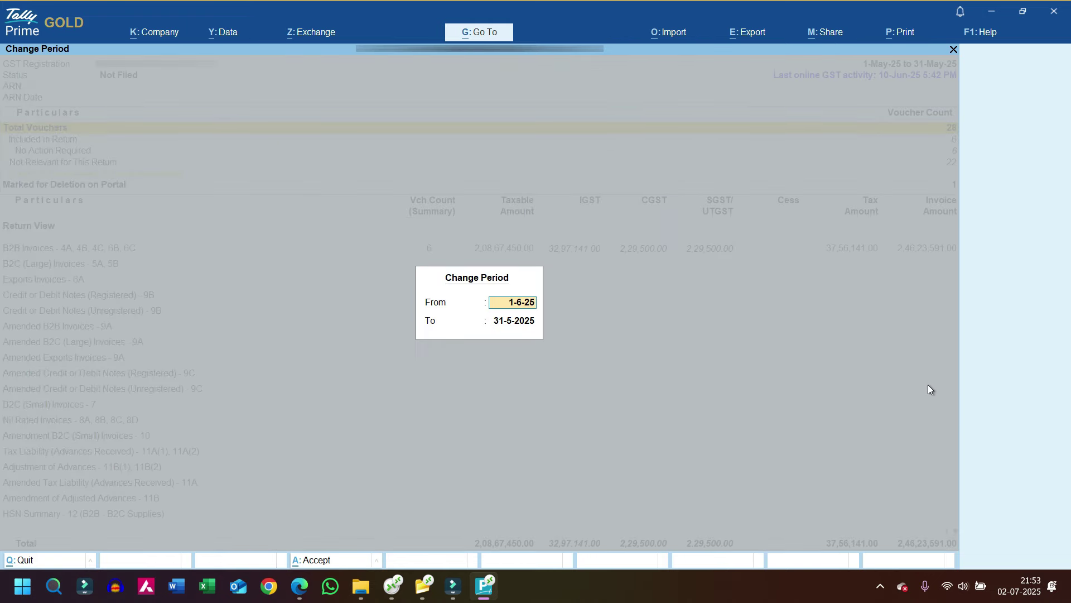
key("Return")
type("30-6-25")
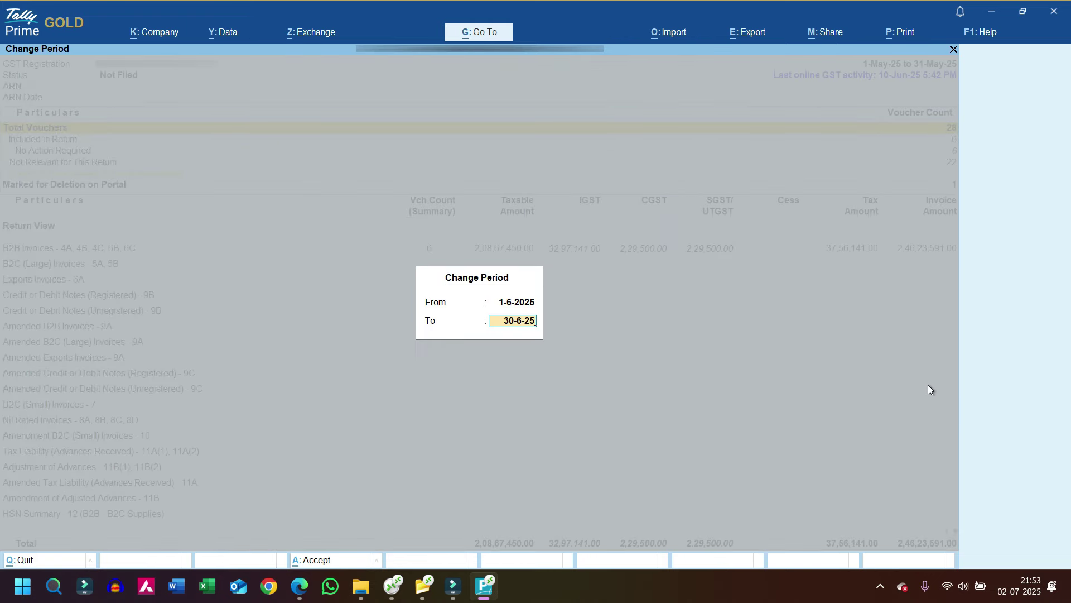
key("Return")
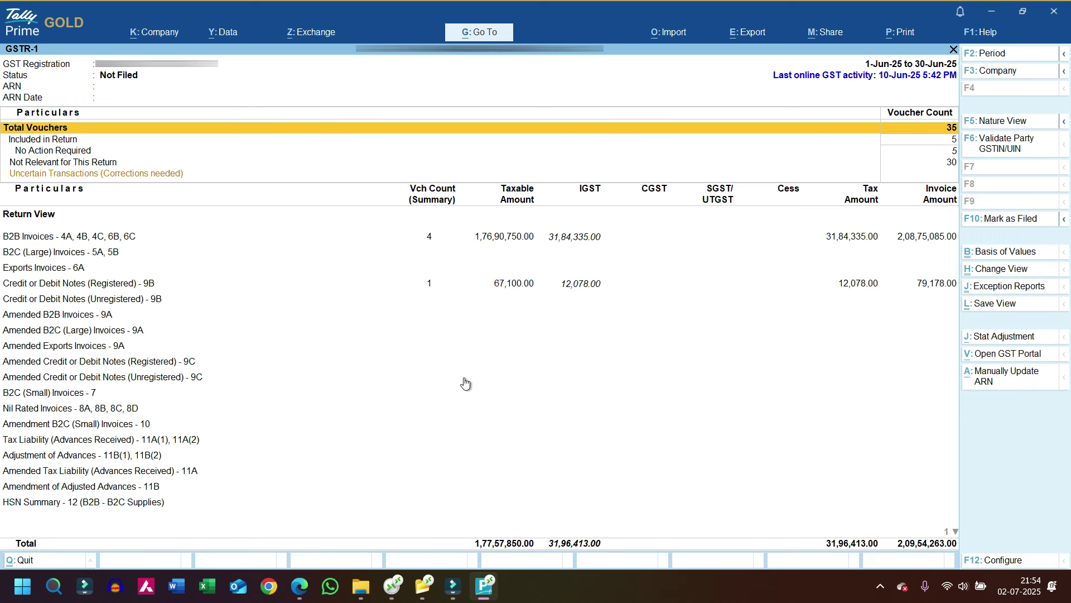
Examine the sections of the GSTR-1 return view, including HSN Summary - 12 and Document Summary - 13.
key("Down")
key("Down")
key("Down")
key("Down")
key("Down")
key("Down")
key("Down")
key("Down")
key("Down")
key("Down")
key("Down")
key("Down")
key("Down")
key("Down")
key("Down")
key("Down")
key("Down")
key("Down")
key("Down")
key("Down")
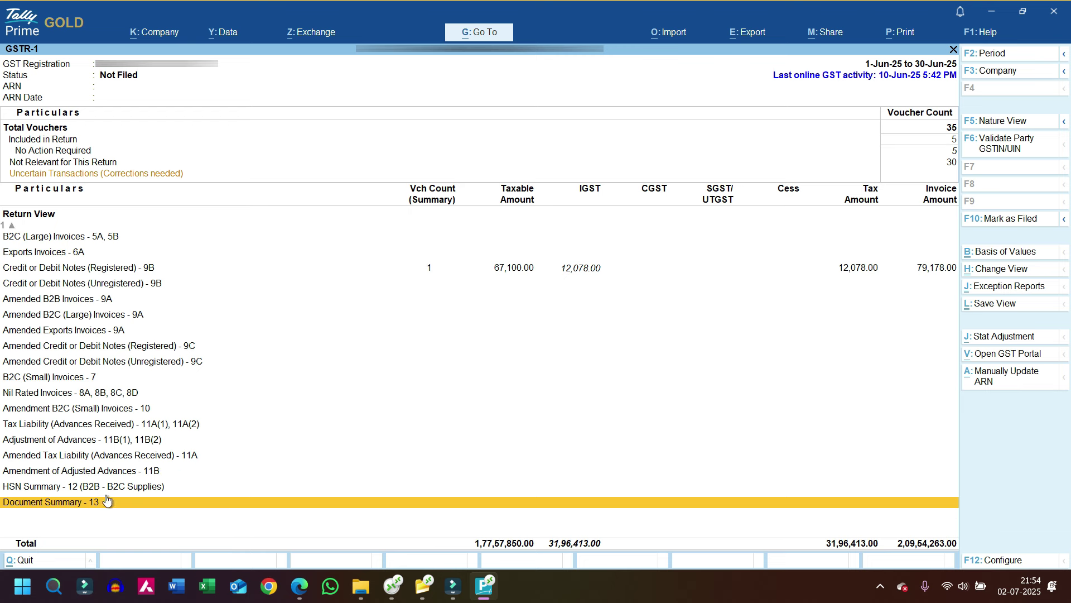
left_click(167, 491)
left_click(82, 503)
key("Up")
key("Up")
key("Up")
key("Up")
key("Up")
key("Up")
key("Up")
key("Up")
key("Up")
key("Up")
key("Up")
key("Up")
key("Up")
key("Up")
key("Up")
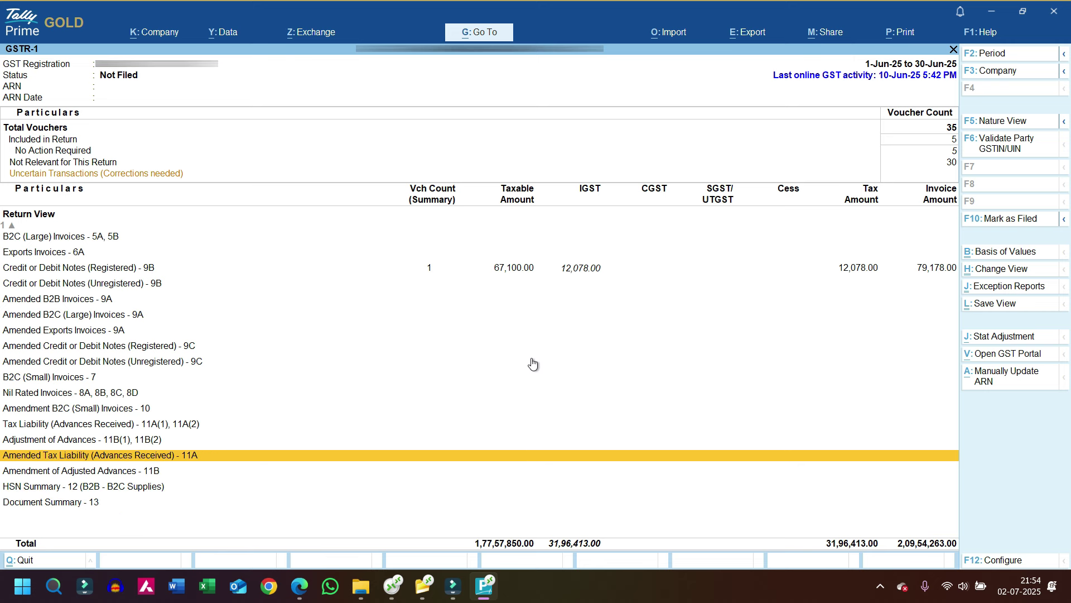
key("Up")
key("Up")
key("Up")
key("Up")
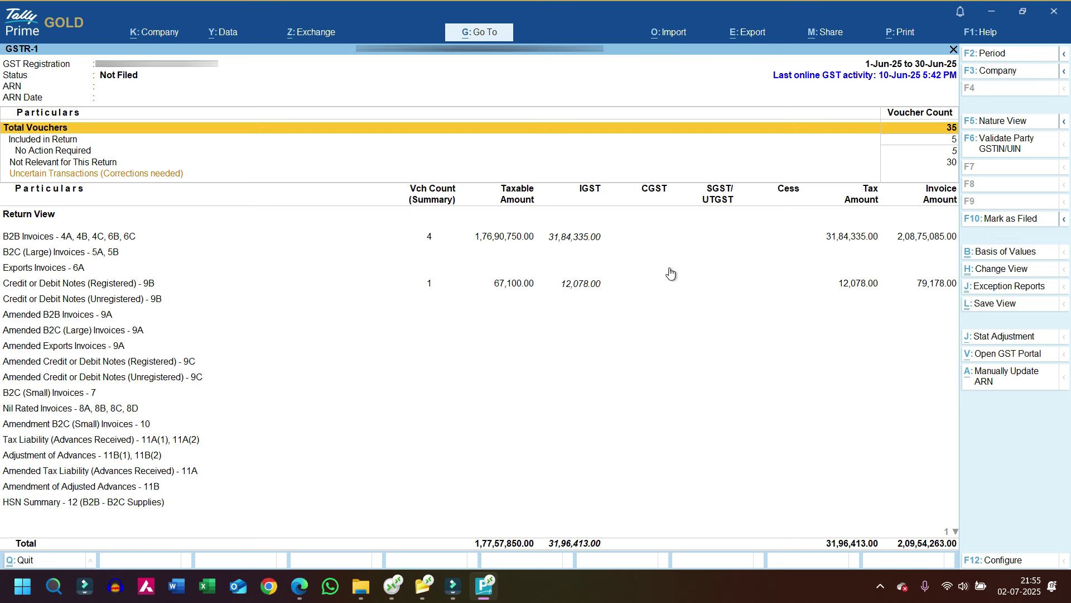
Open the GST Returns export for the June 2025 GSTR-1.
left_click(759, 36)
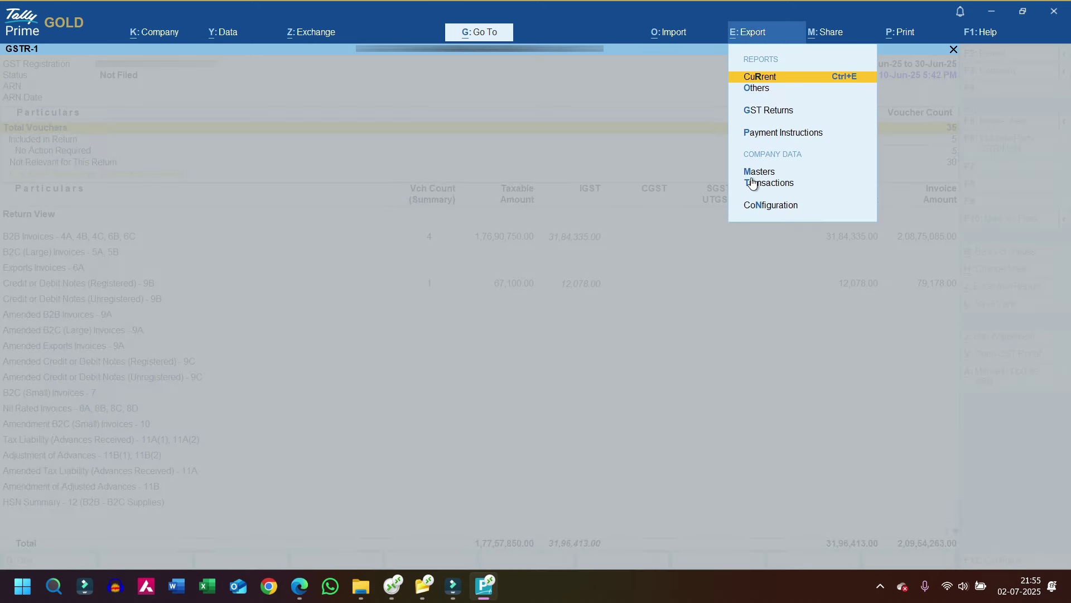
key("Down")
key("Down")
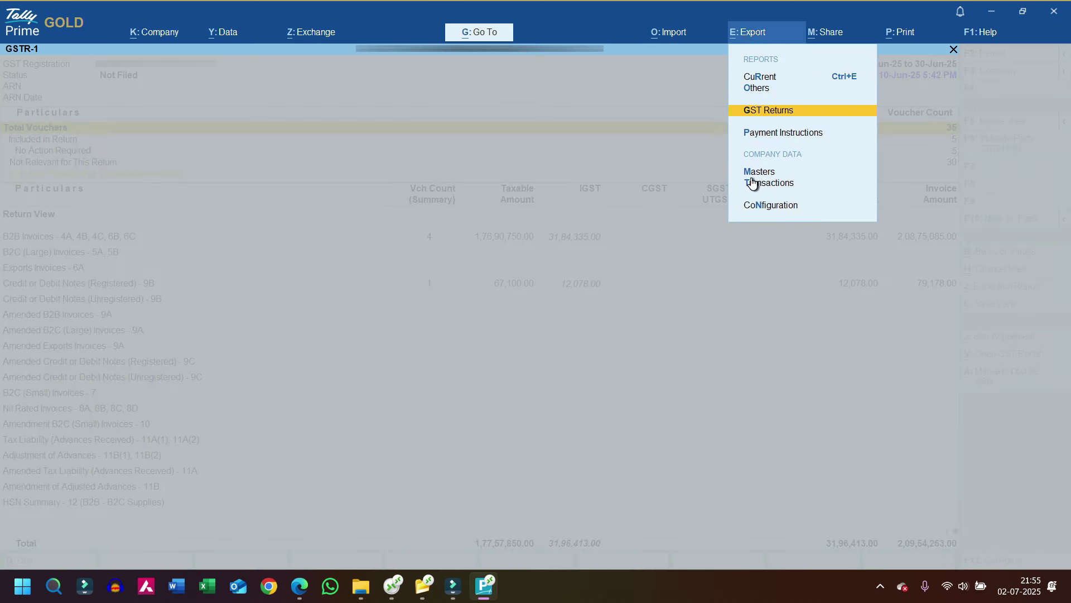
left_click(751, 177)
key("Return")
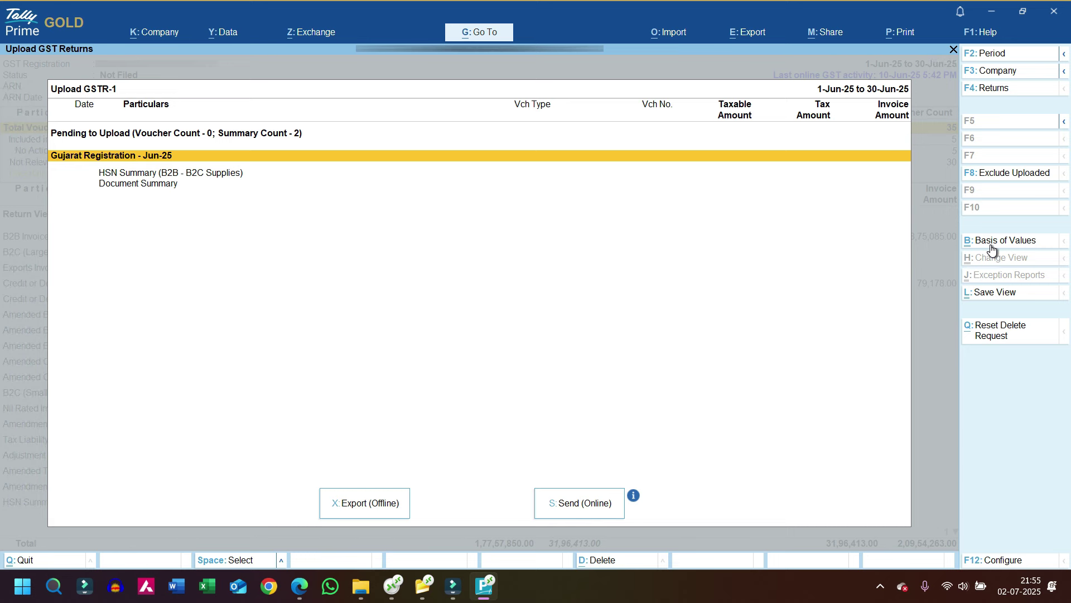
Review the Basis of Values configuration and the HSN Summary and Document Summary entries pending upload.
left_click(1011, 248)
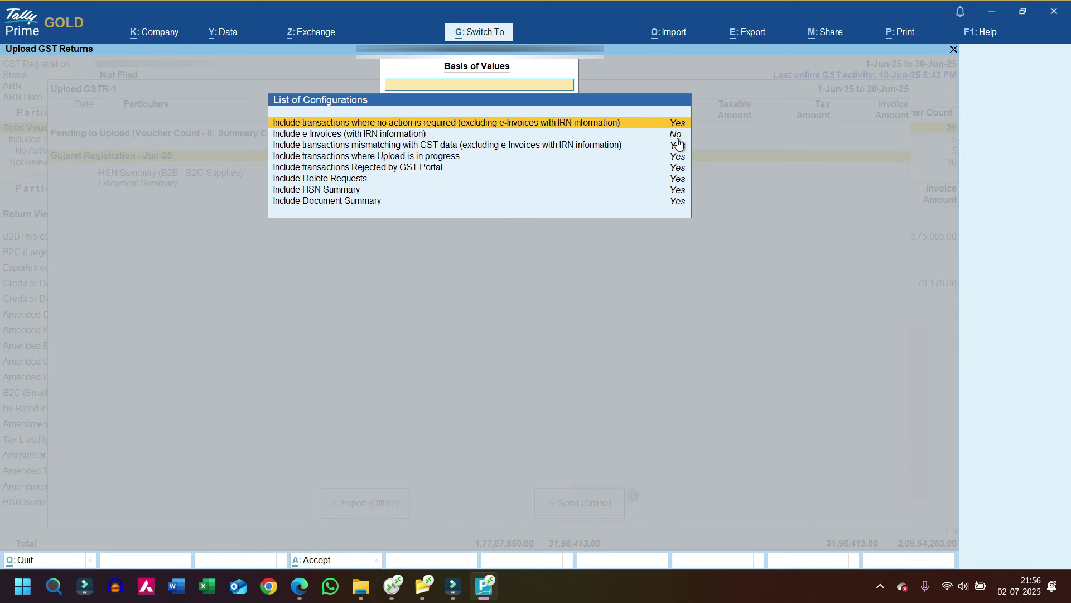
key("ctrl+a")
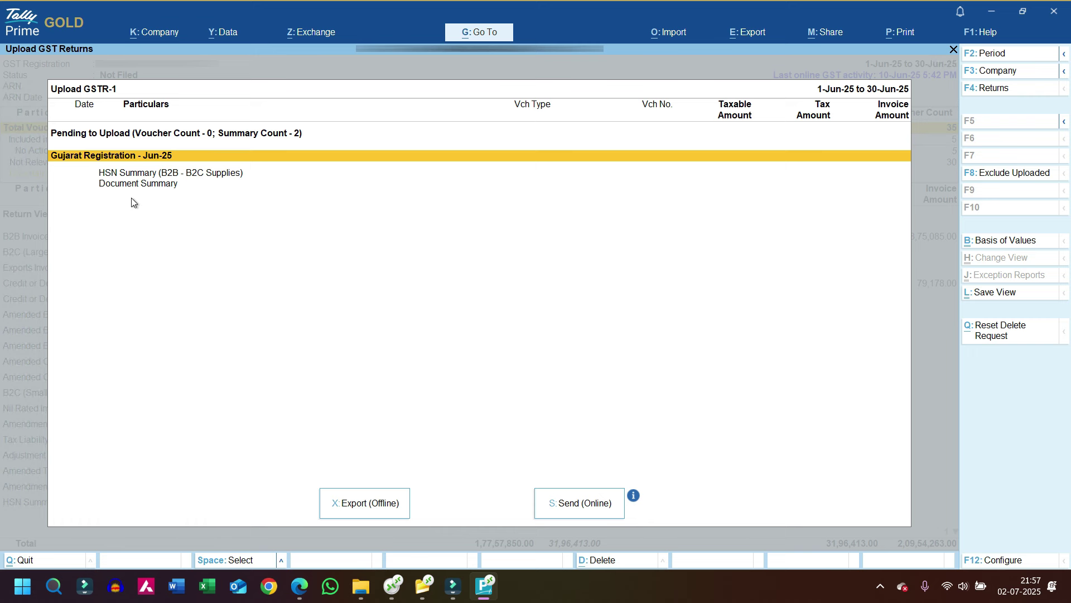
key("Down")
key("Down")
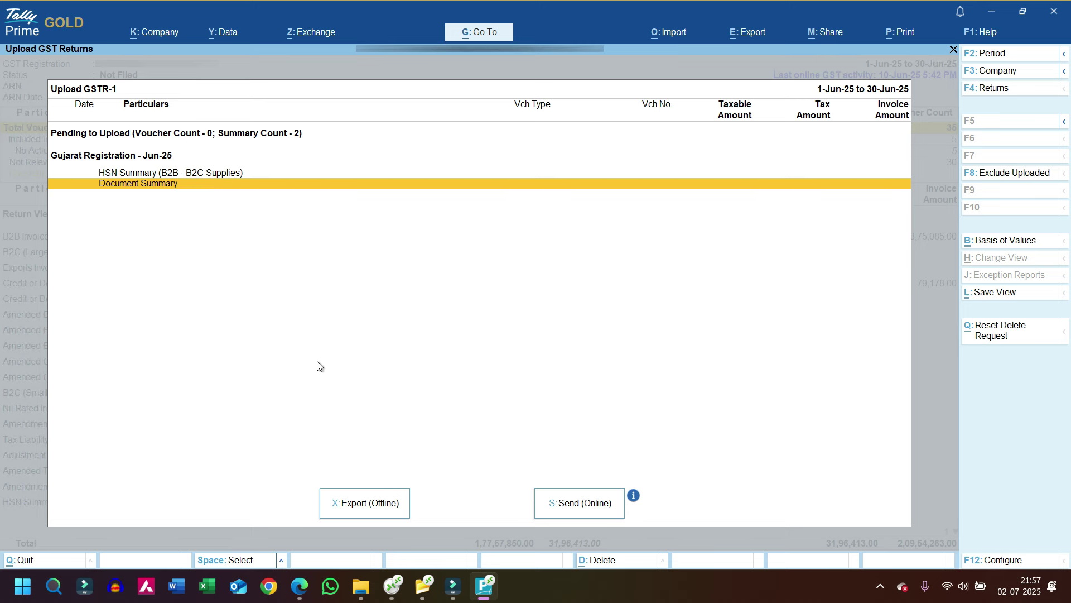
Start the offline export of the return and show all of its export configuration settings.
left_click(358, 508)
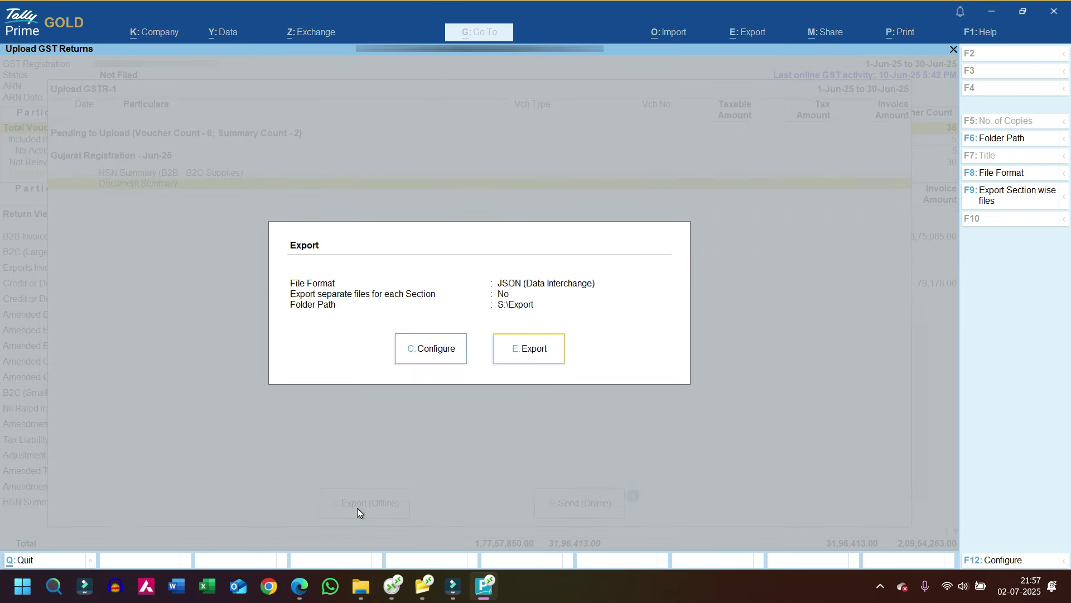
left_click(430, 351)
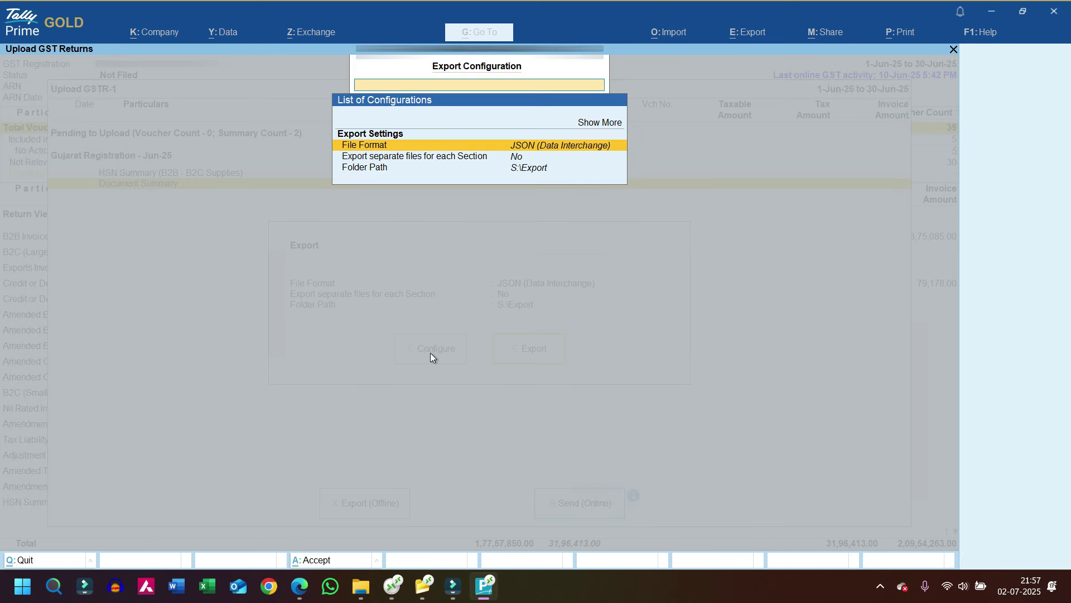
left_click(600, 122)
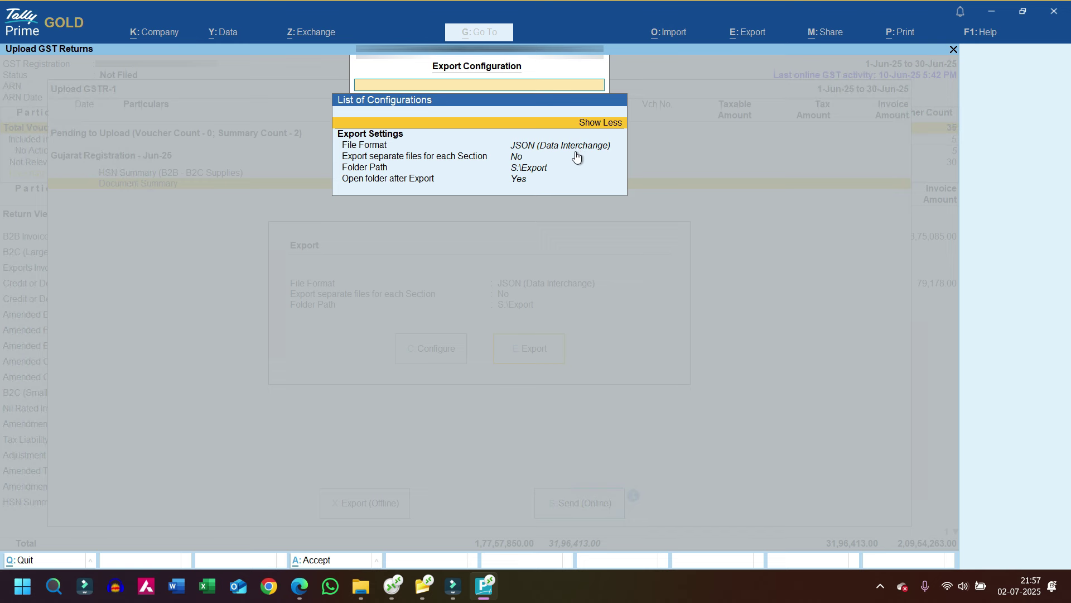
Choose JSON (Data Interchange) as the export file format after looking through the other available formats.
key("Down")
key("Down")
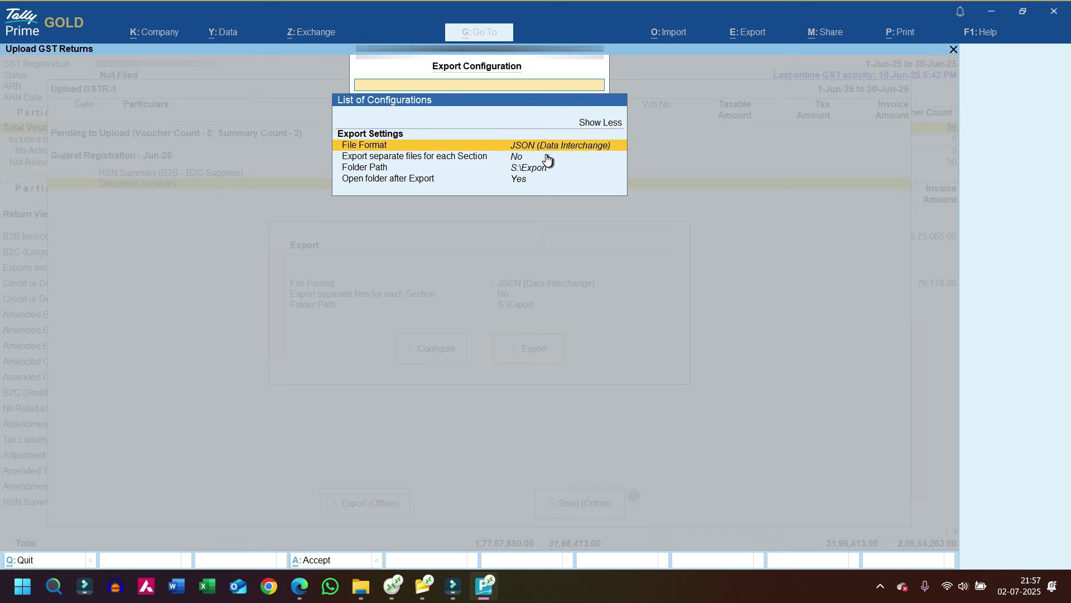
key("Return")
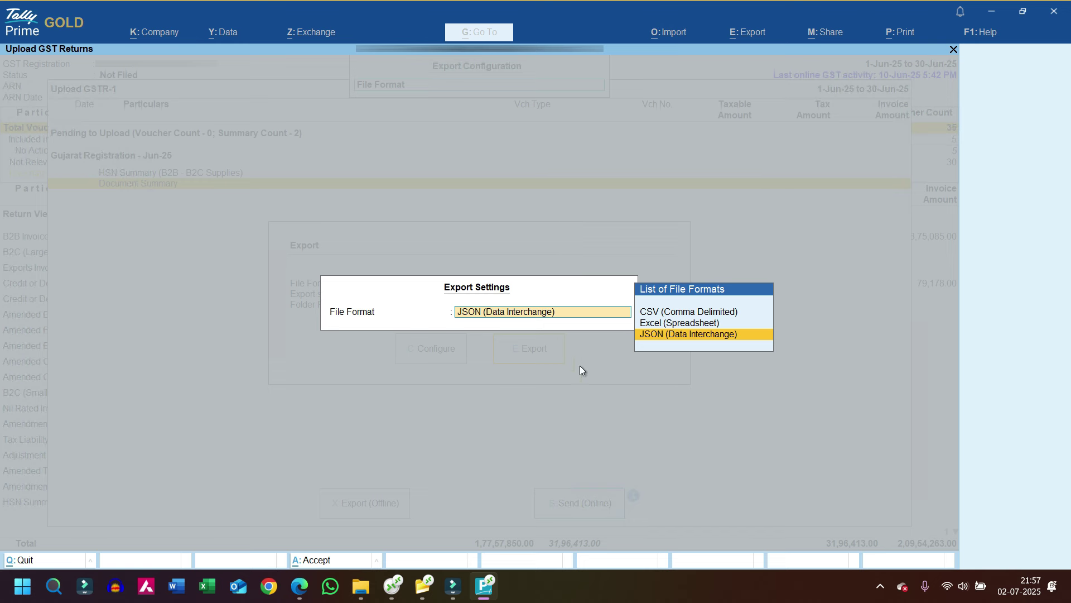
key("Up")
key("Up")
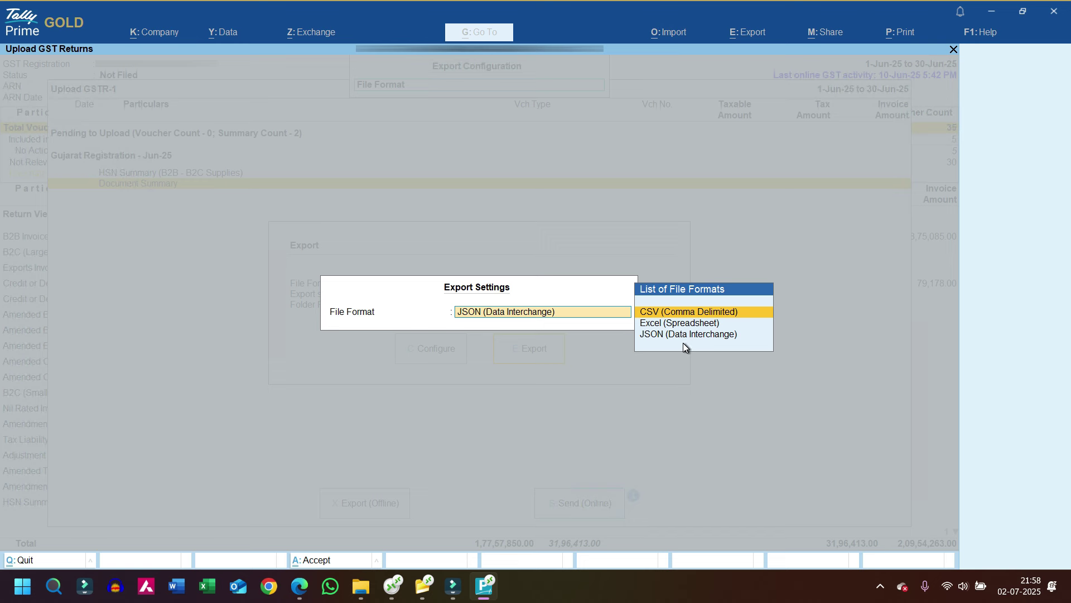
key("Down")
key("Down")
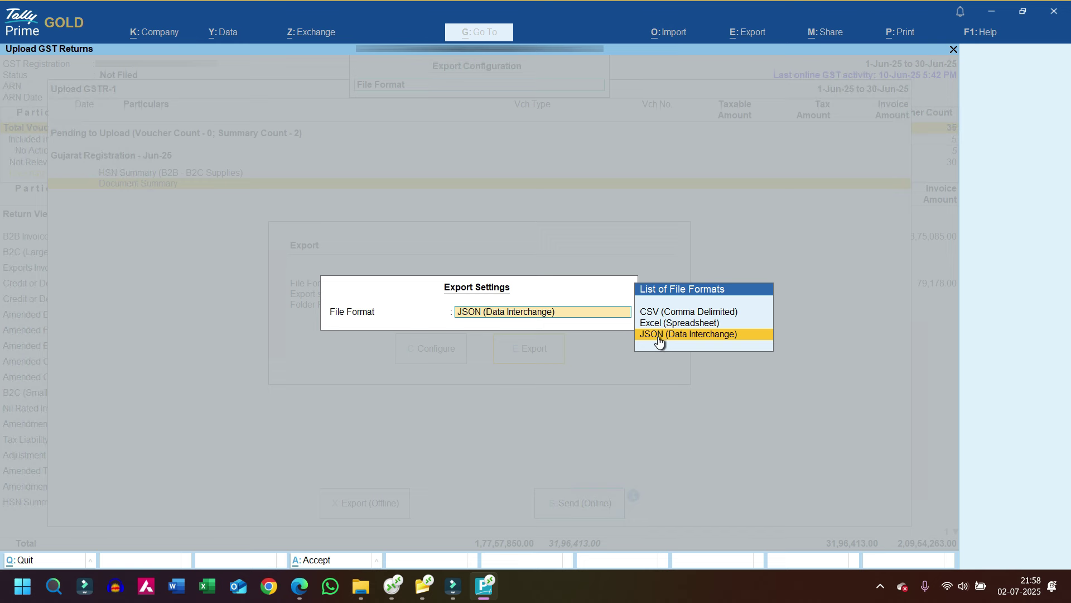
key("Return")
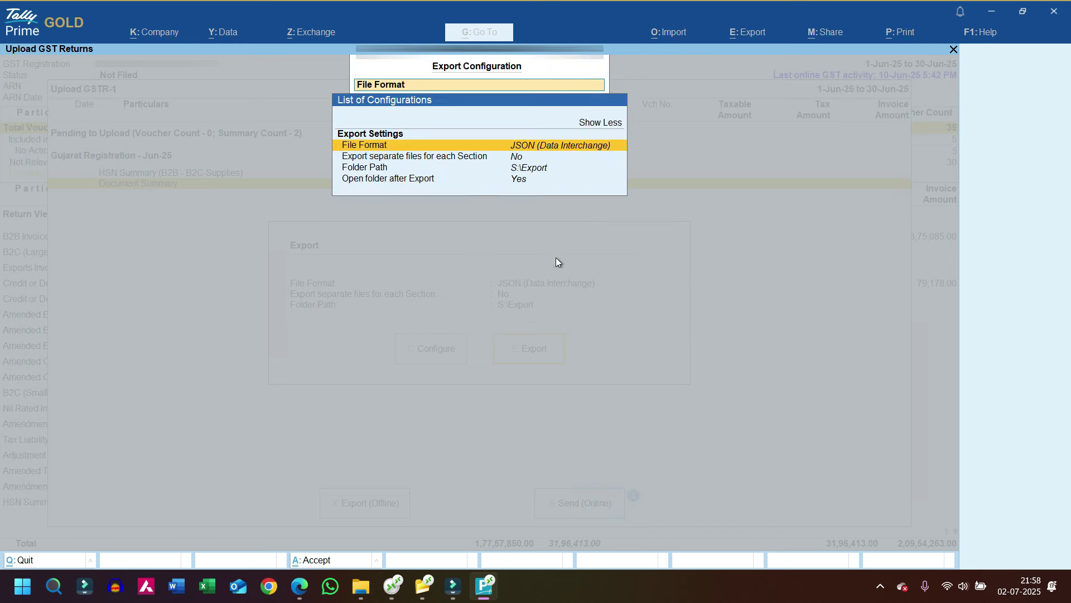
Keep S:\Export as the folder path and export the June 2025 GSTR-1 as a JSON file.
left_click(373, 172)
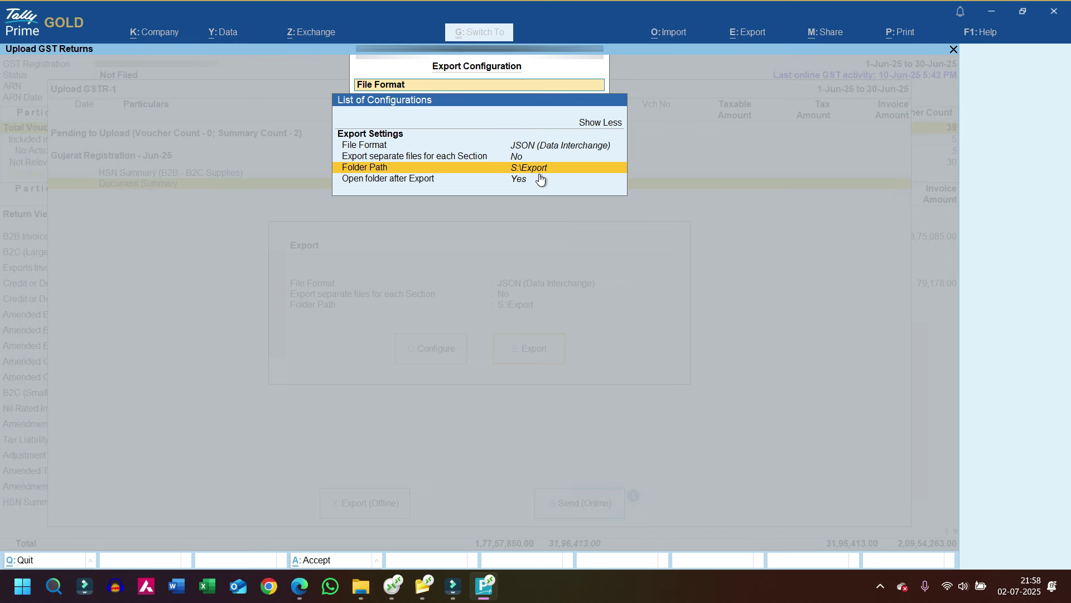
key("Escape")
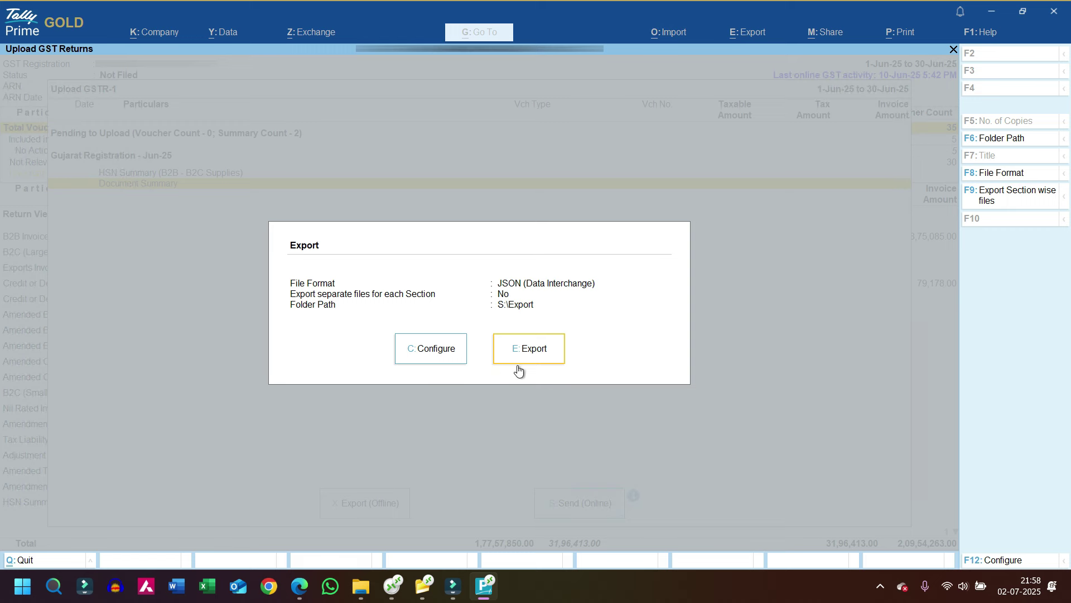
left_click(531, 350)
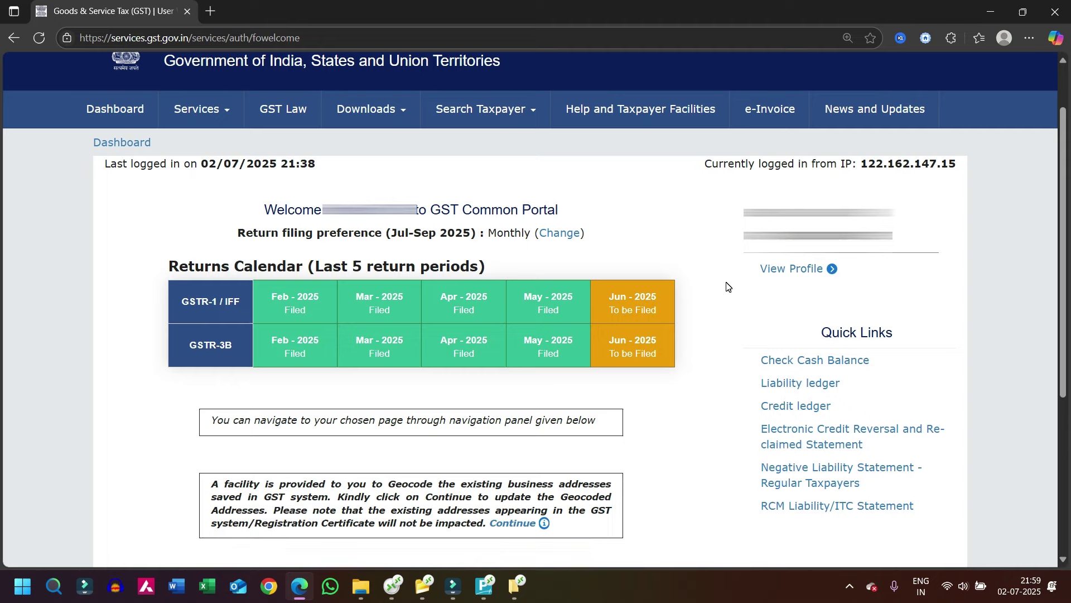
Switch to the GST portal, open the Returns Dashboard and search the 2025-26 returns for Quarter 1 (Apr - Jun), June.
left_click(232, 110)
mouse_move(258, 147)
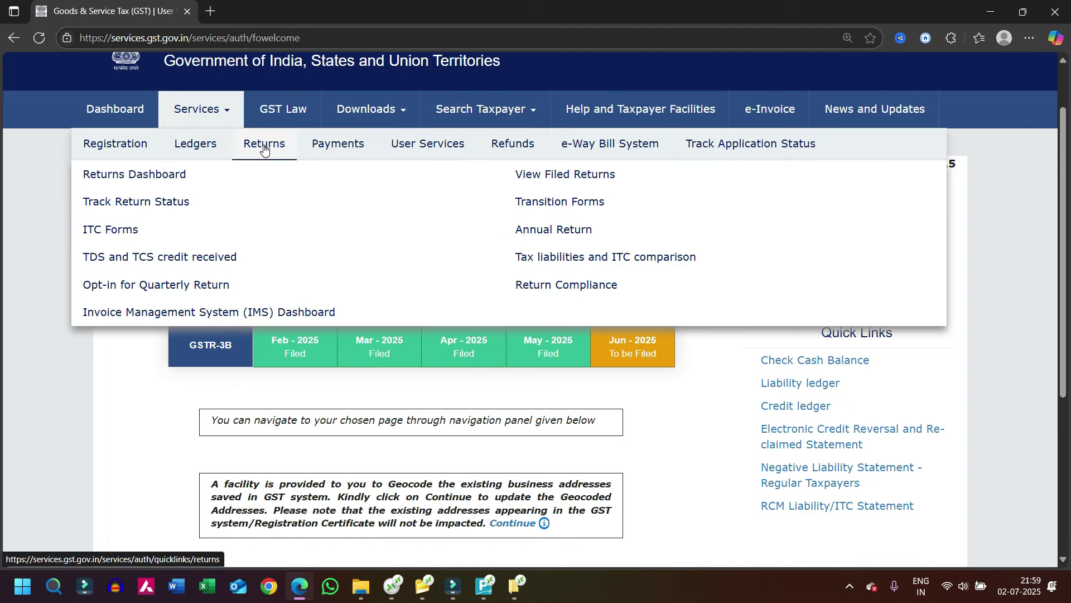
left_click(125, 177)
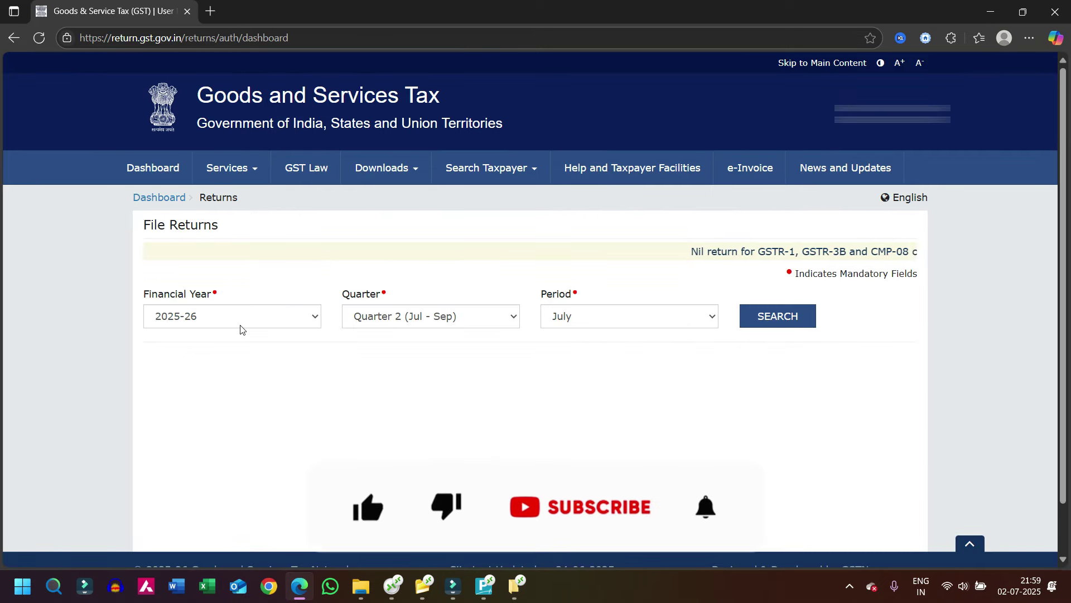
left_click(435, 316)
left_click(424, 340)
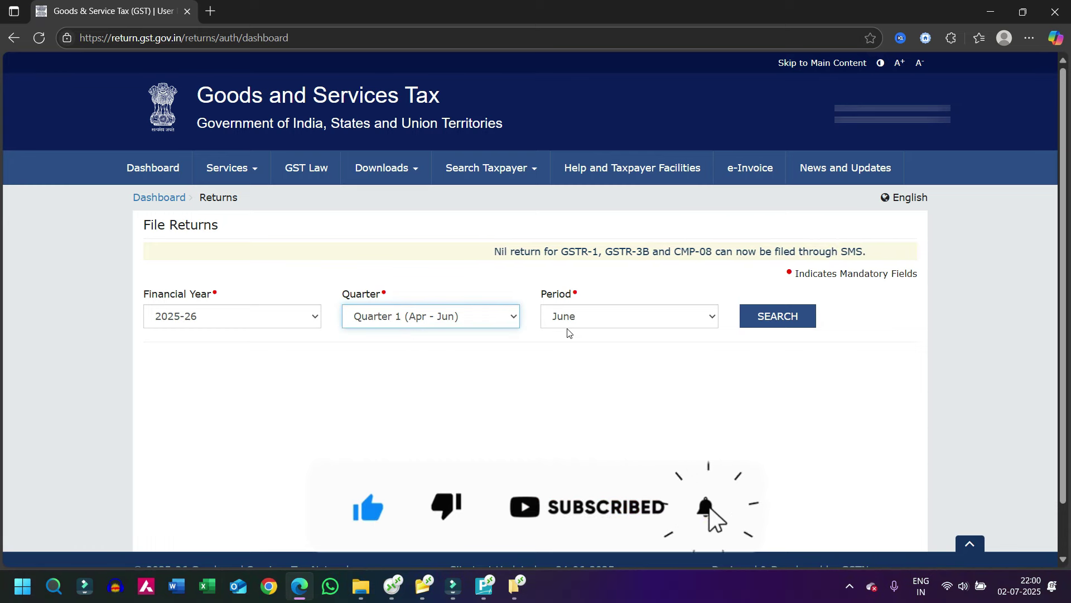
left_click(771, 318)
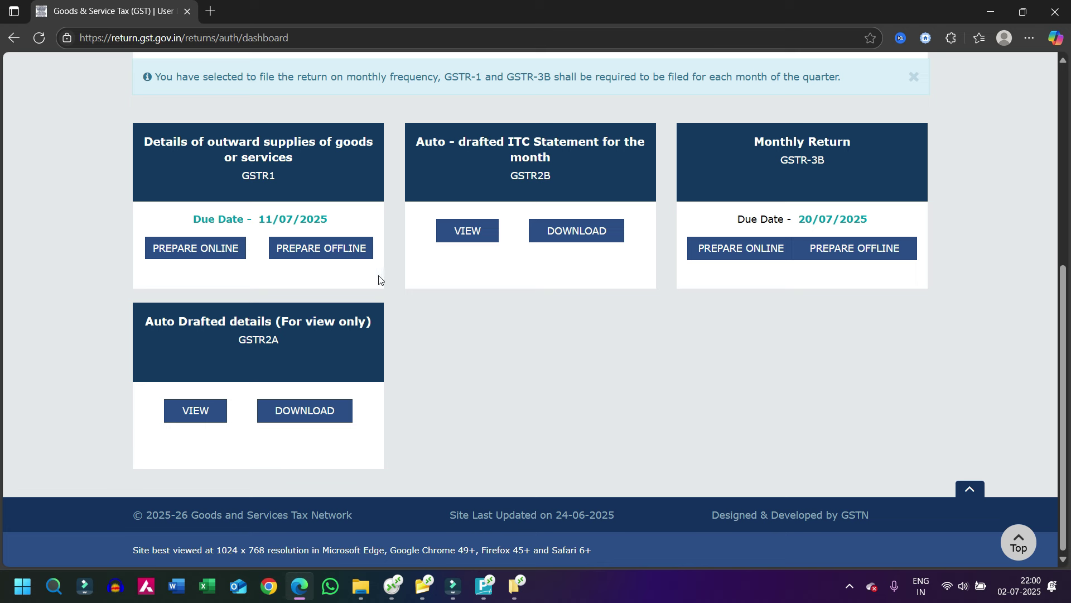
Open offline preparation for GSTR-1 and upload the exported June 2025 JSON file from the Desktop.
left_click(319, 249)
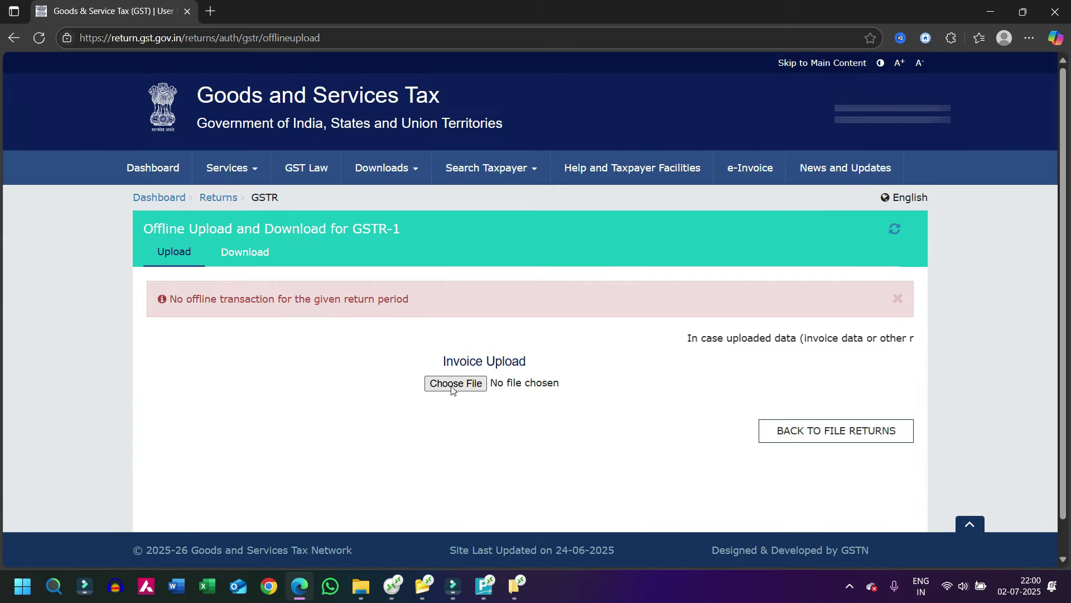
left_click(453, 383)
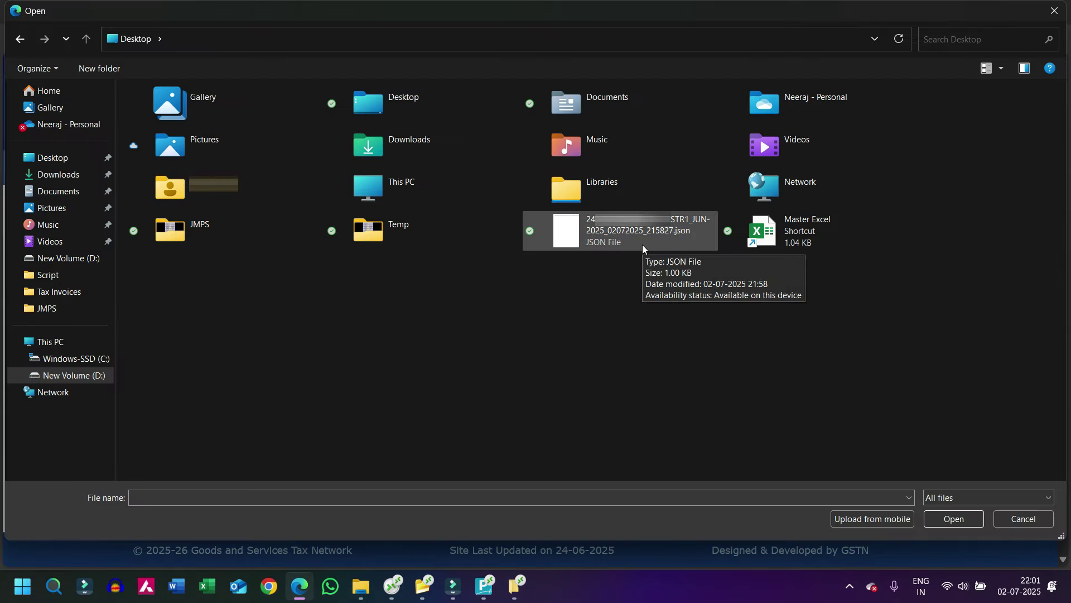
left_click(642, 244)
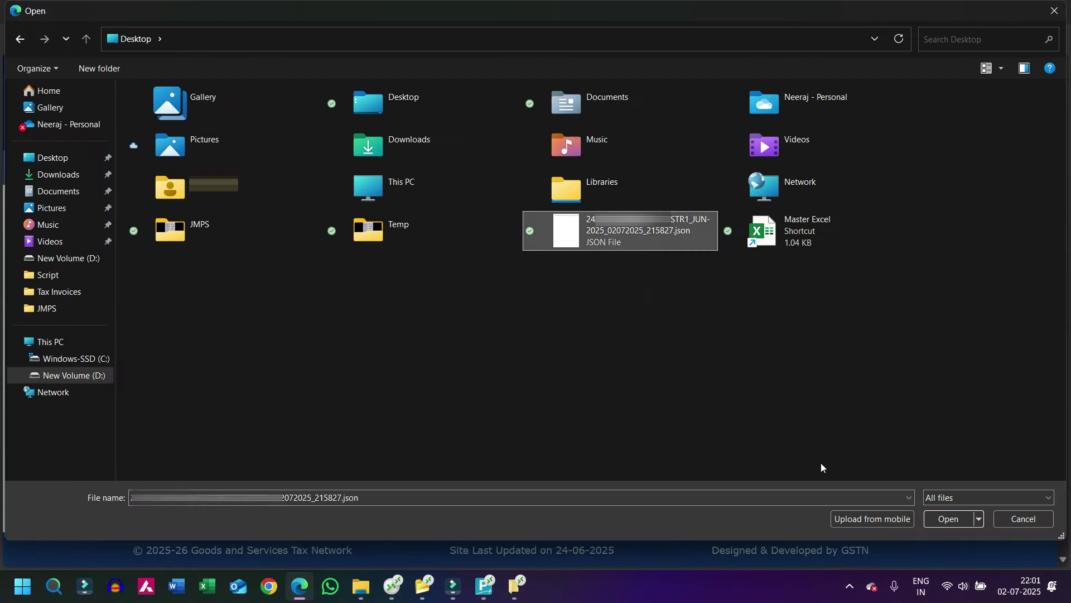
left_click(949, 520)
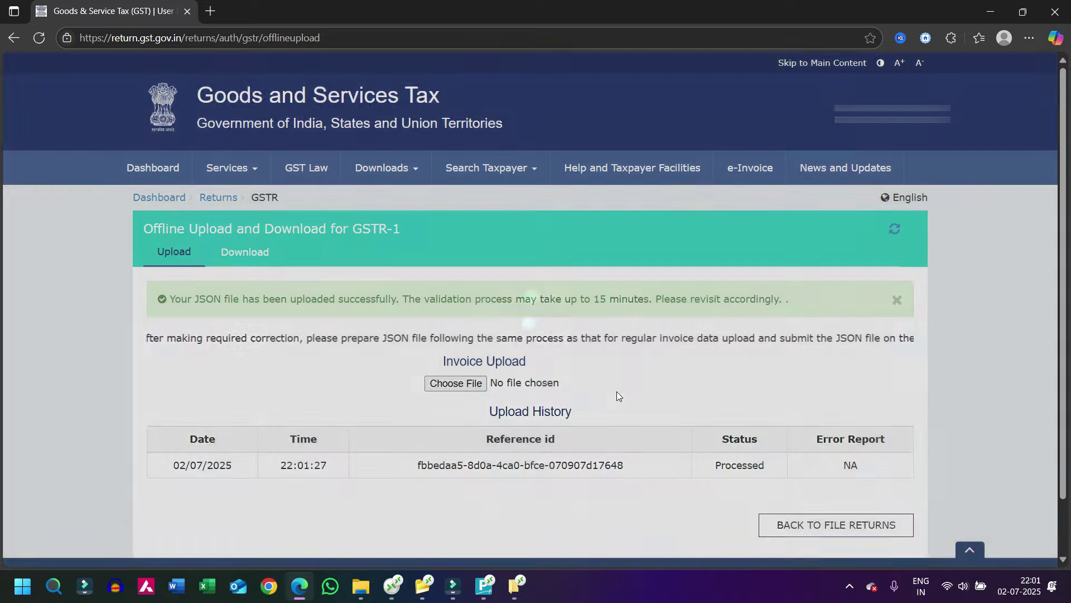
Go back to File Returns, search Quarter 1 (Apr - Jun), June again and open GSTR-1 for online preparation.
scroll(581, 447, "down", 2)
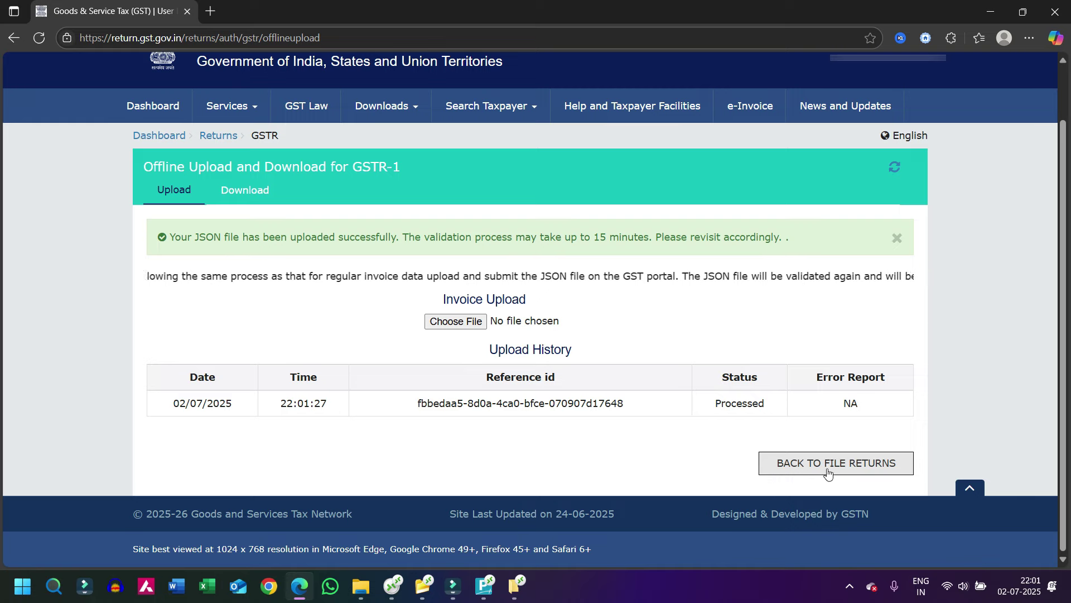
left_click(852, 473)
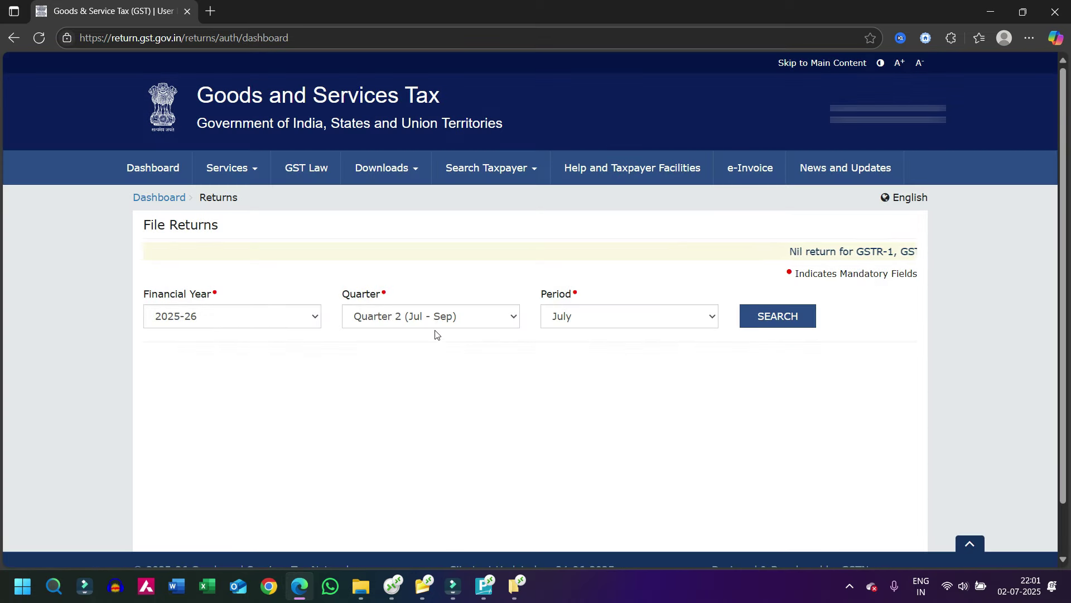
left_click(431, 318)
left_click(435, 344)
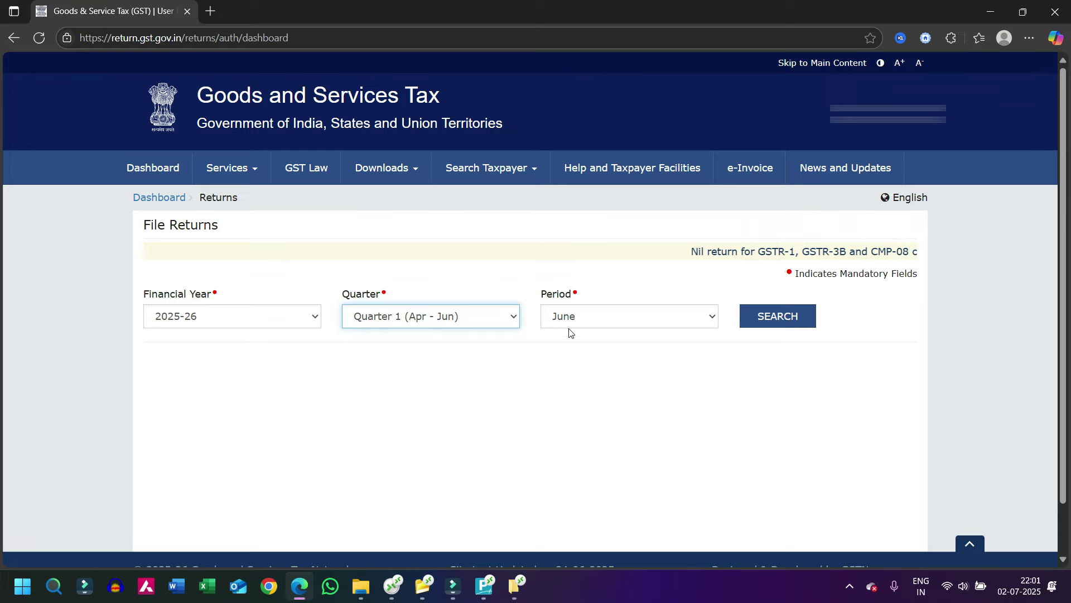
left_click(779, 323)
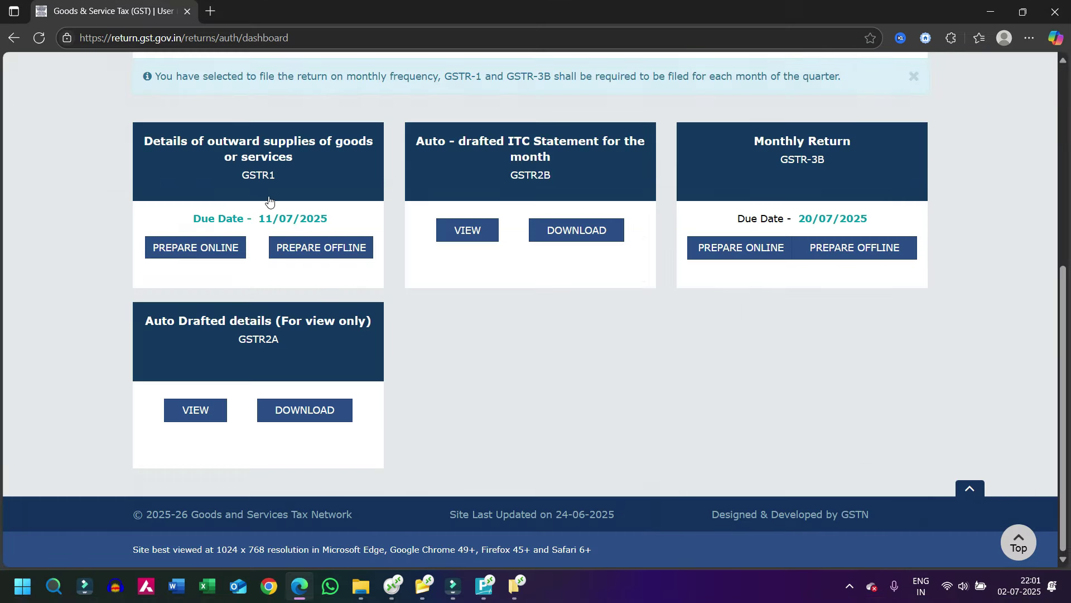
left_click(193, 253)
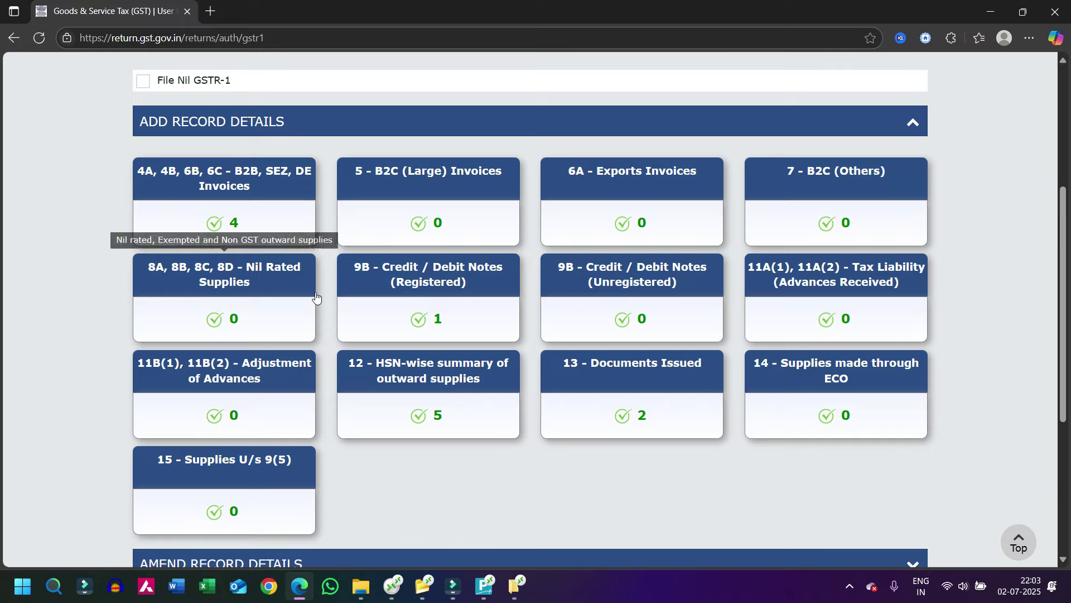
Review the processed records in the registered Credit / Debit Notes section and the B2B, SEZ, DE Invoices section.
left_click(457, 290)
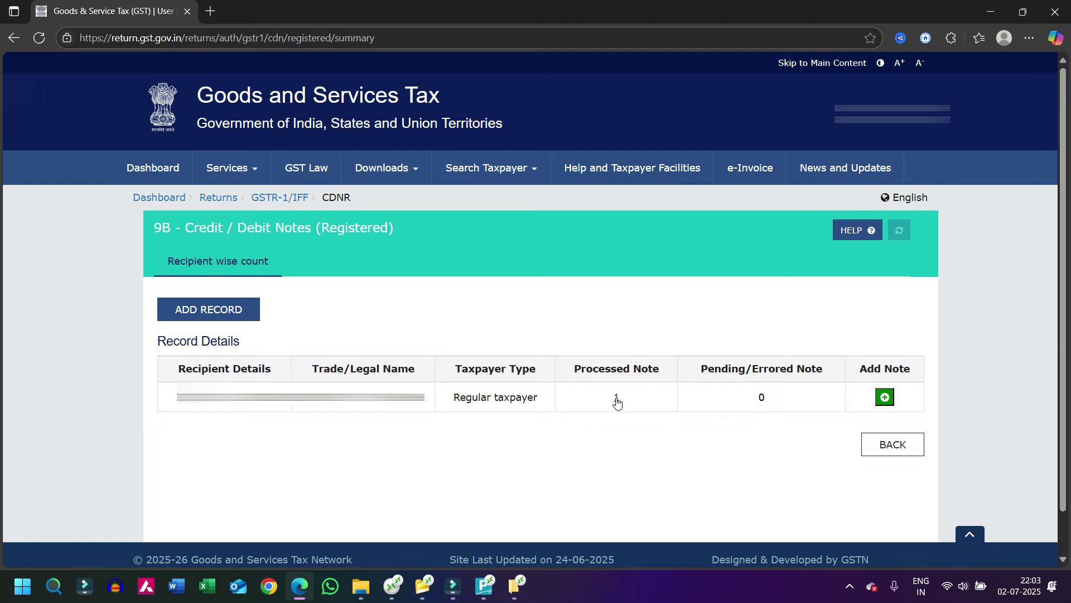
left_click(616, 397)
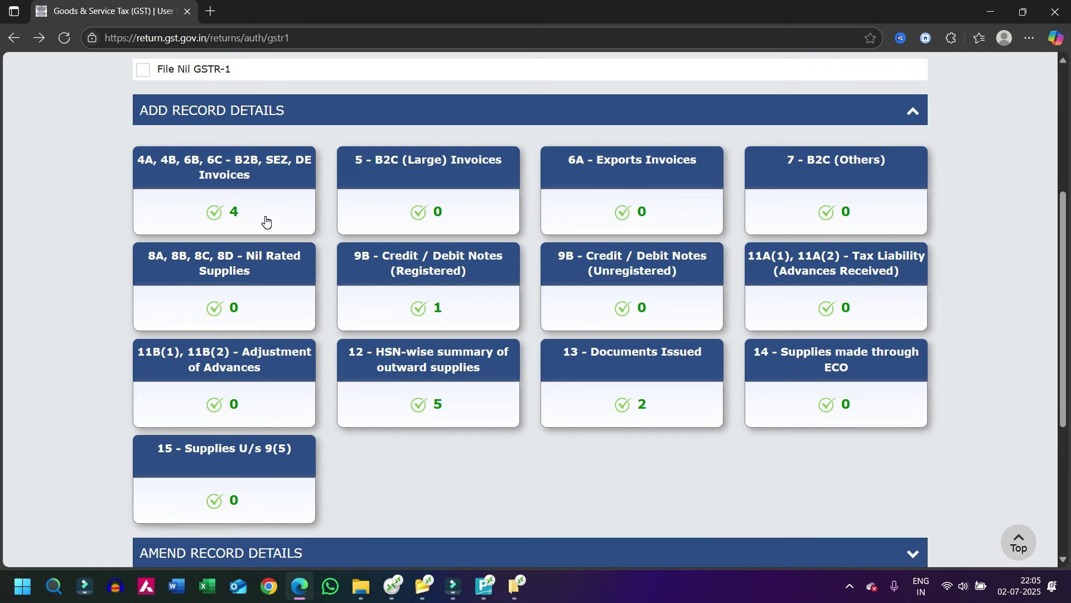
left_click(266, 222)
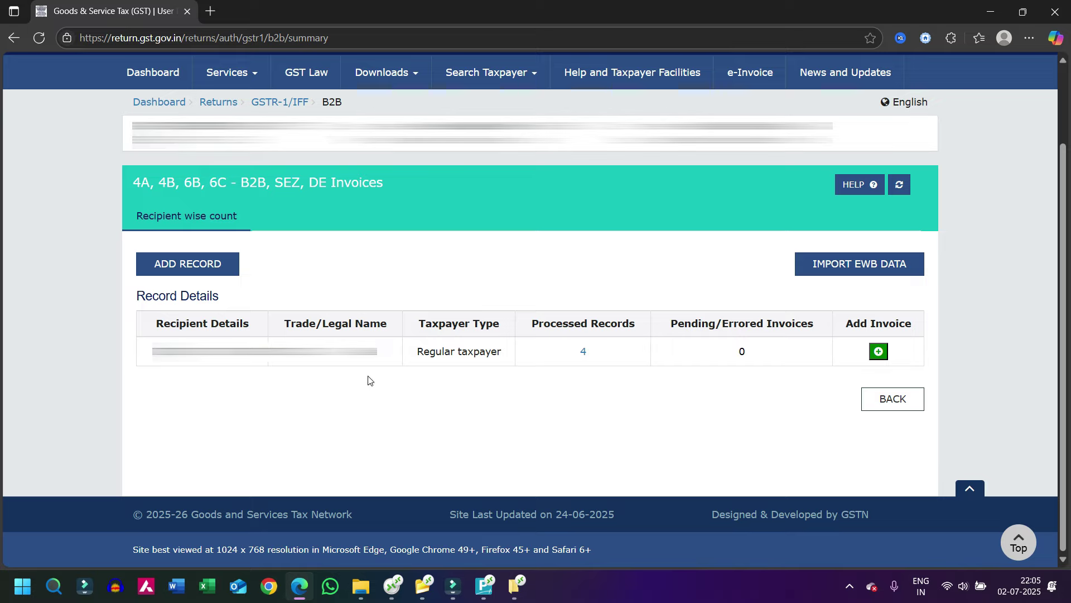
left_click(583, 351)
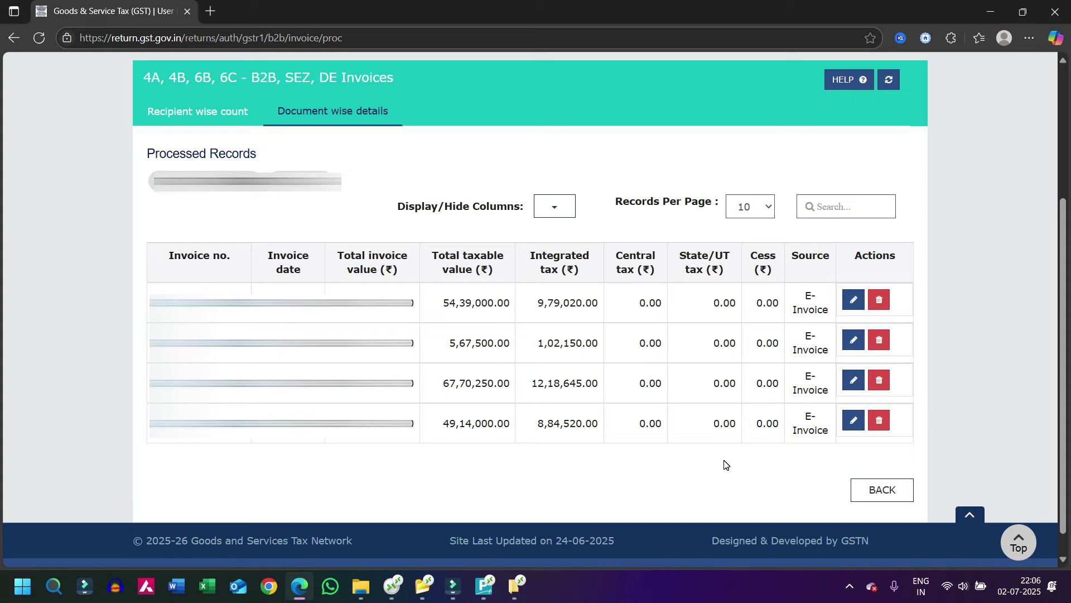
left_click(859, 489)
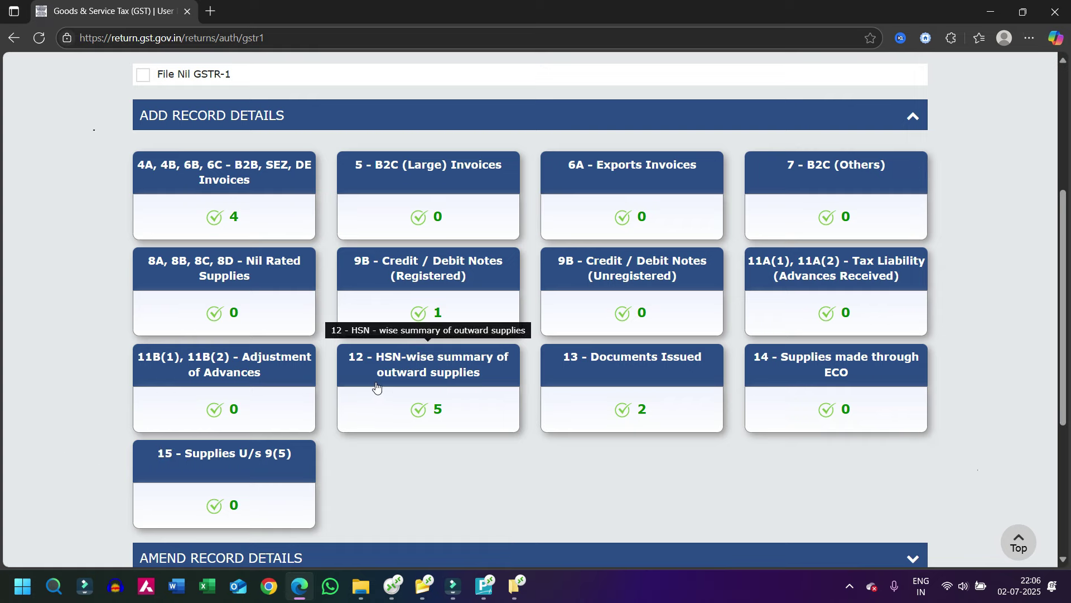
Examine the processed records for B2B Supplies and B2C Supplies in the table 12 HSN-wise summary of outward supplies.
left_click(450, 379)
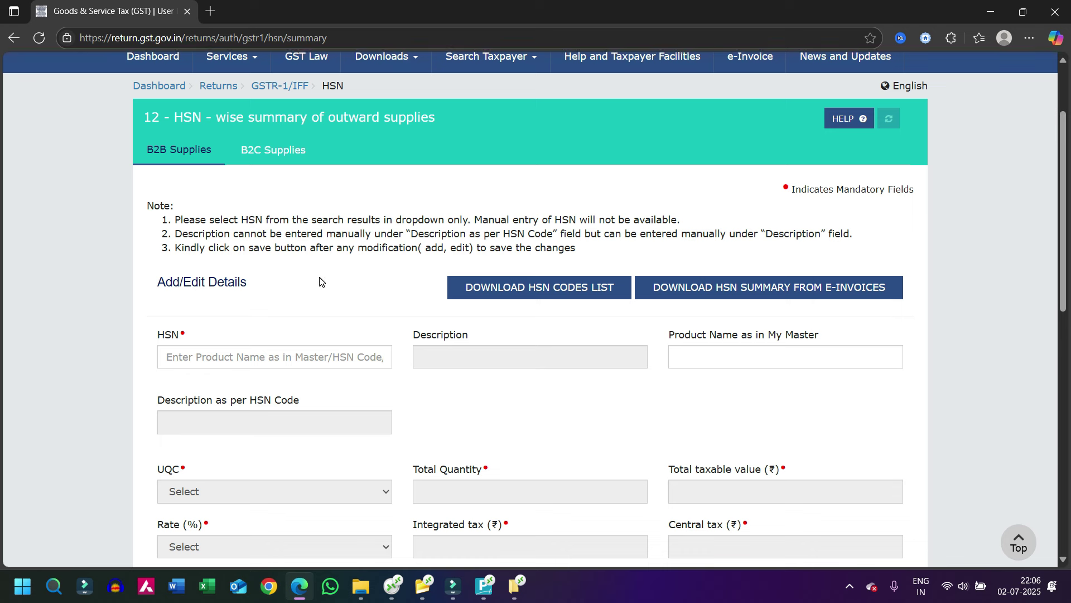
left_click(167, 163)
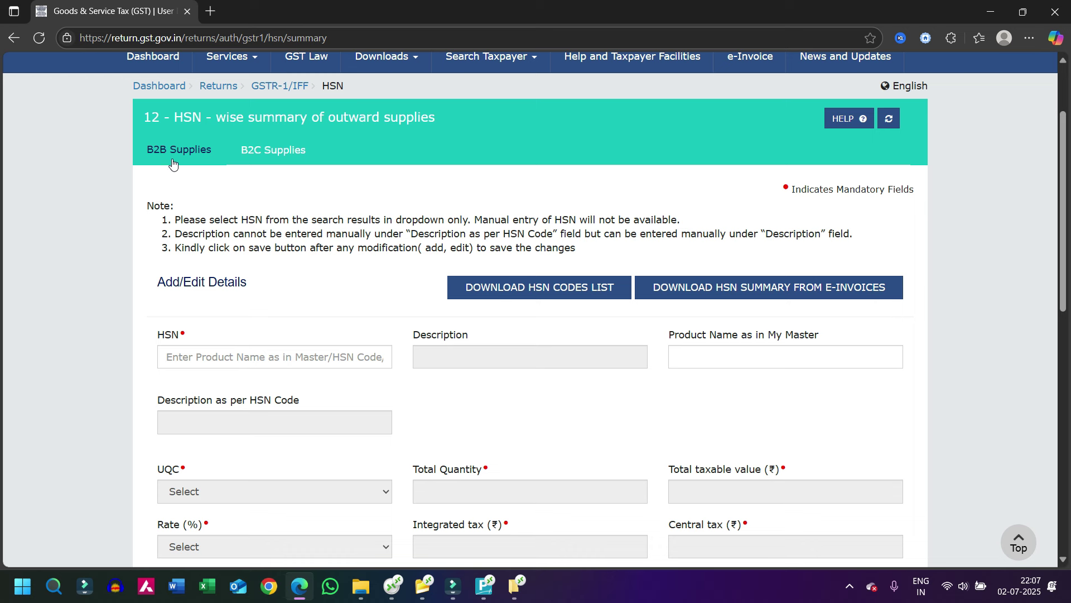
scroll(307, 356, "down", 10)
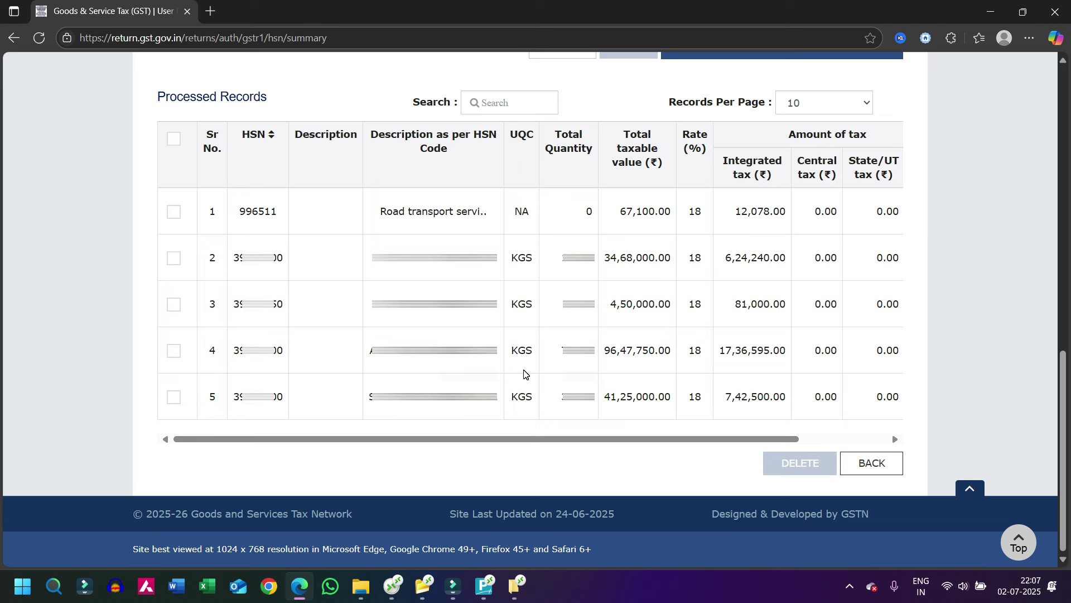
scroll(270, 160, "up", 10)
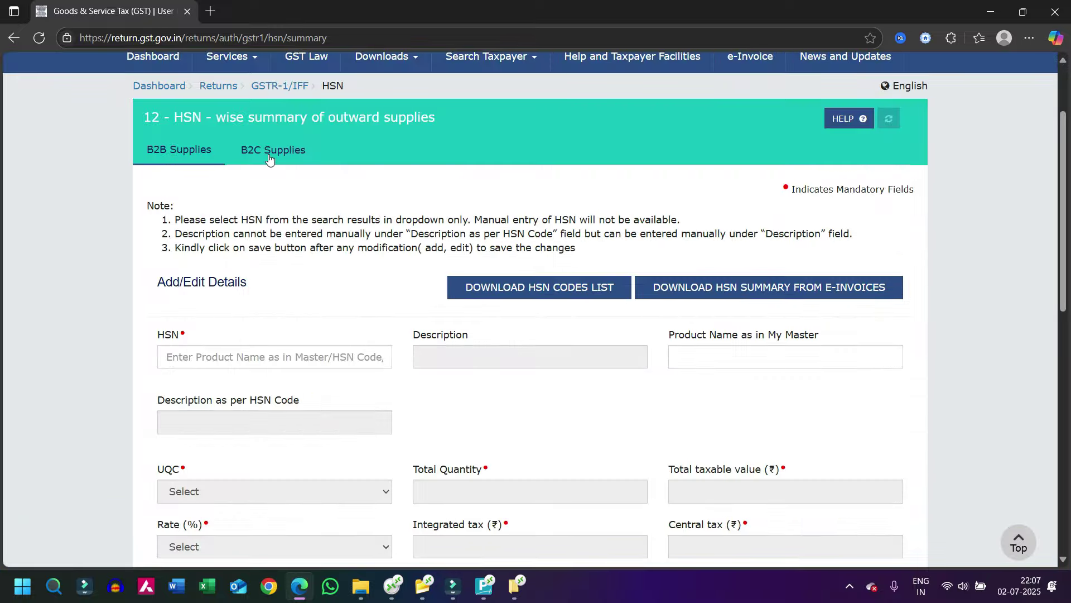
left_click(269, 158)
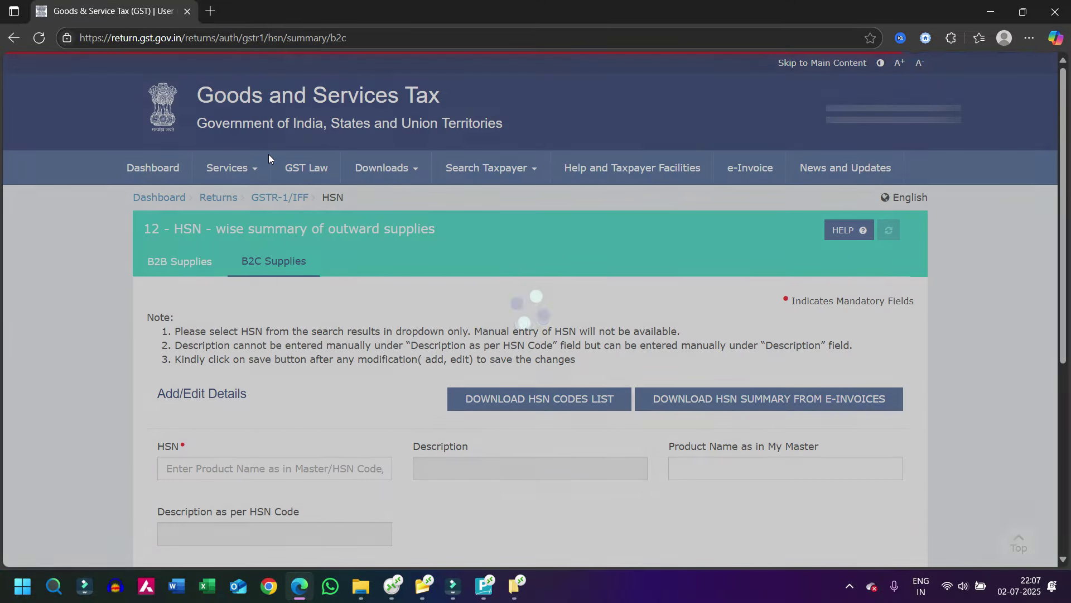
scroll(290, 235, "down", 5)
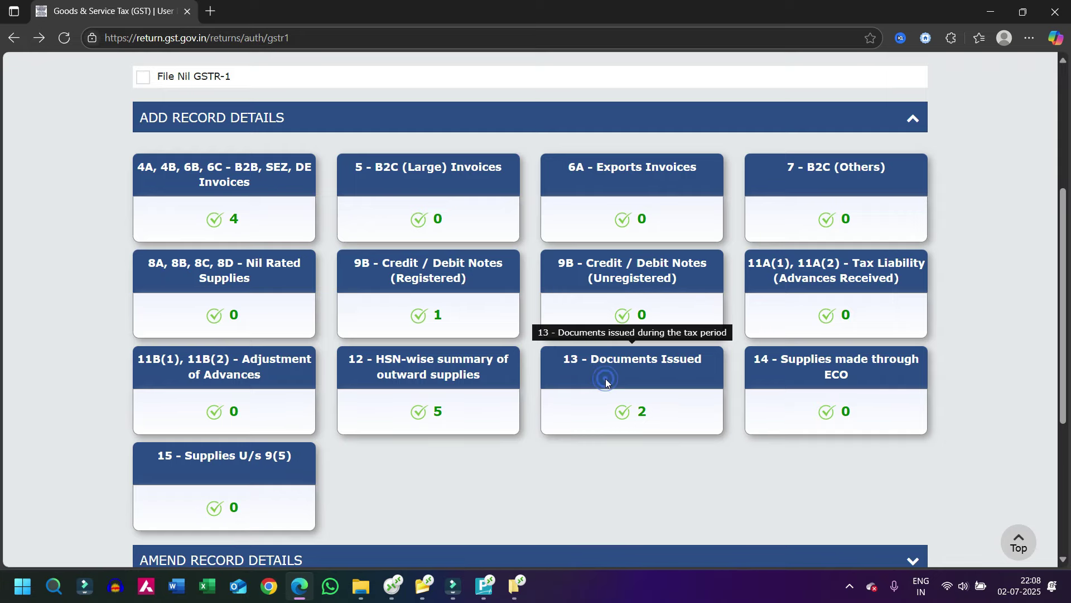
Review all document categories in table 13 Documents Issued, from outward supply invoices to delivery challans, and return to the GSTR-1 page.
left_click(604, 378)
scroll(604, 378, "down", 2)
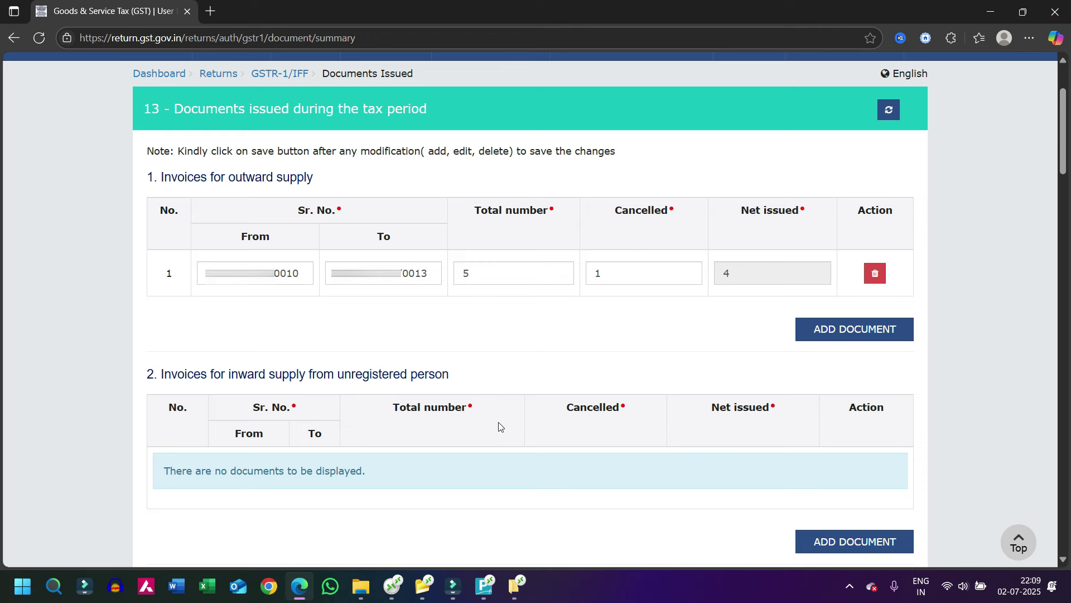
scroll(472, 446, "down", 2)
scroll(472, 447, "down", 1)
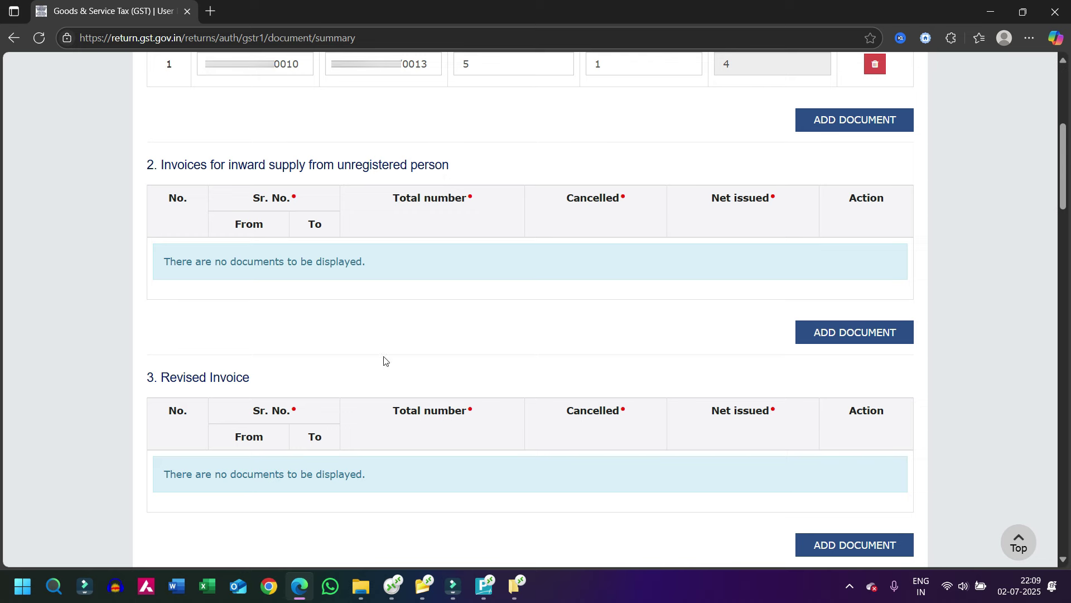
scroll(360, 384, "down", 1)
scroll(360, 384, "down", 3)
scroll(358, 272, "down", 2)
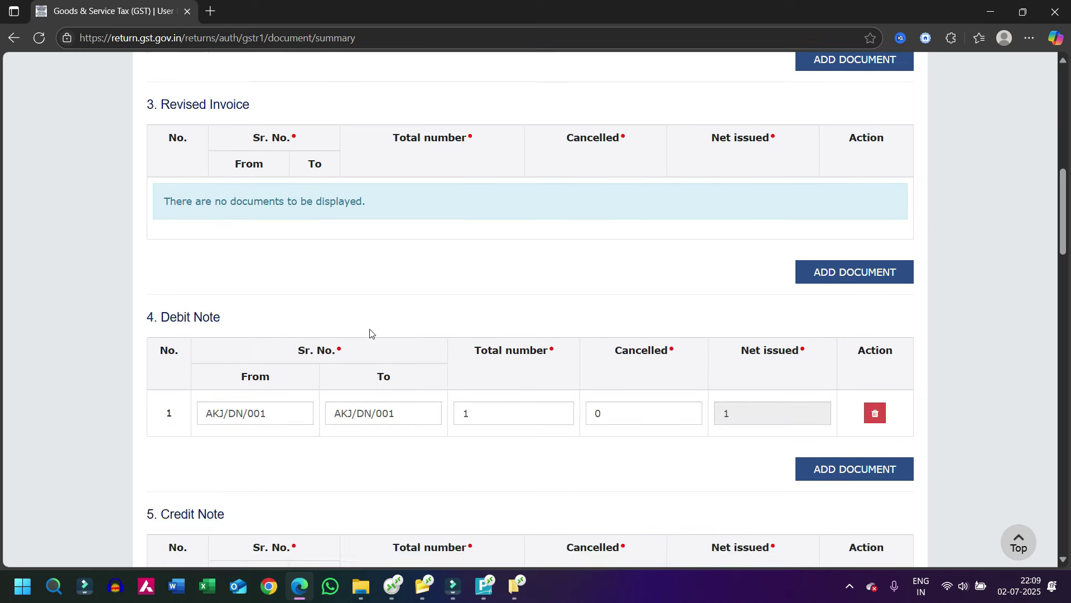
scroll(316, 375, "down", 4)
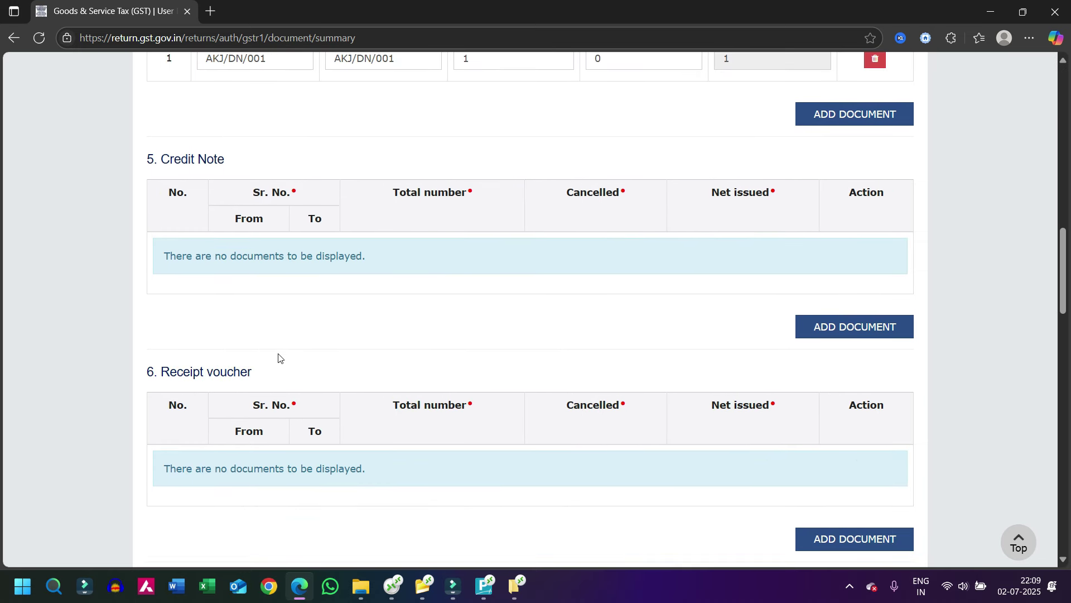
scroll(279, 357, "down", 2)
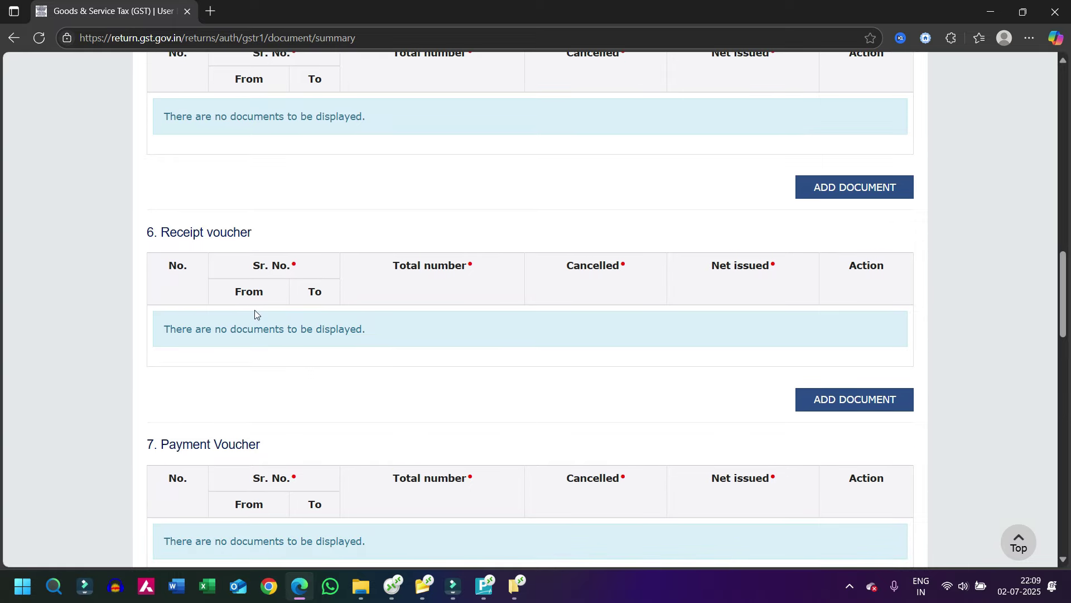
scroll(335, 274, "down", 5)
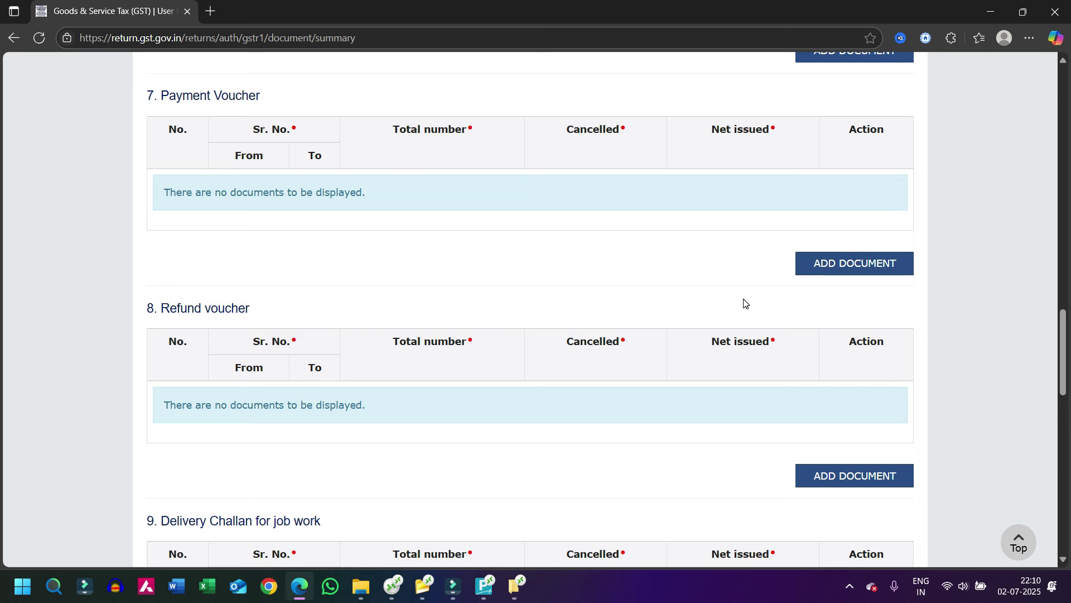
scroll(745, 303, "down", 15)
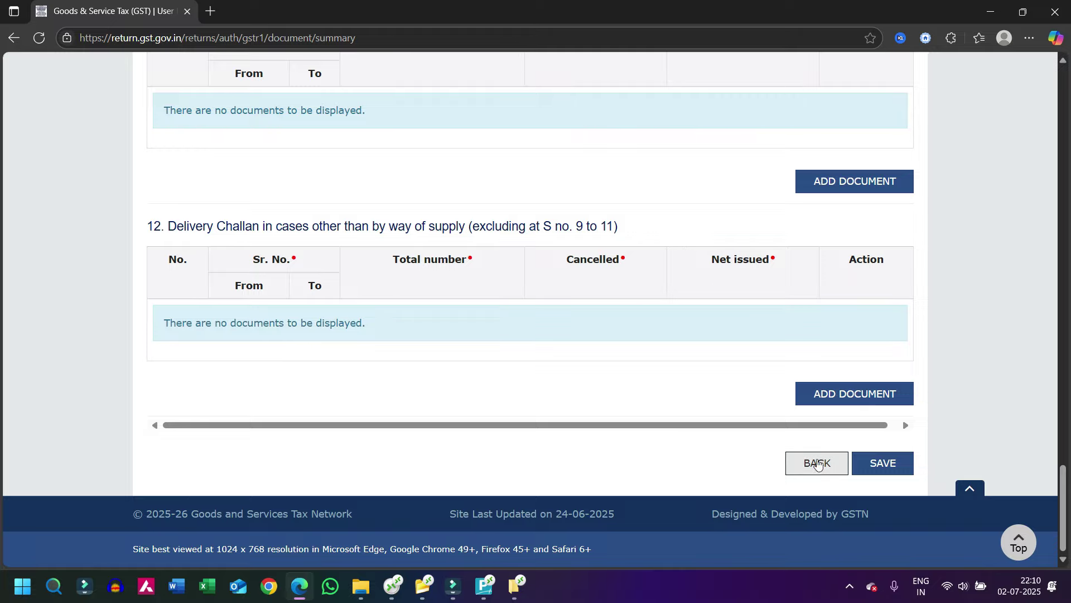
left_click(817, 463)
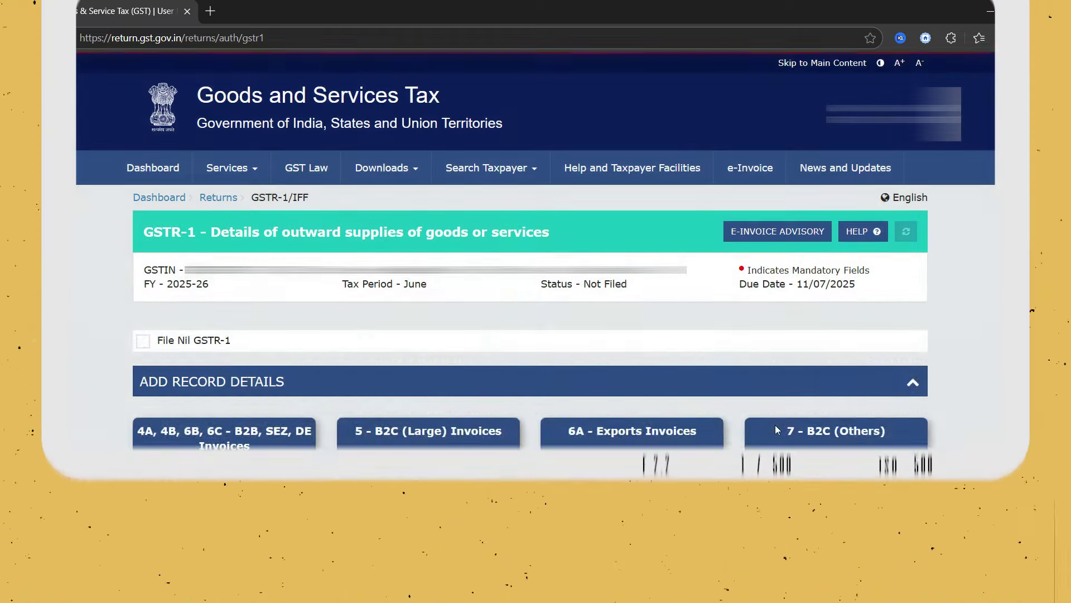
Generate the GSTR-1 summary for June and refresh the return's status.
scroll(777, 429, "down", 5)
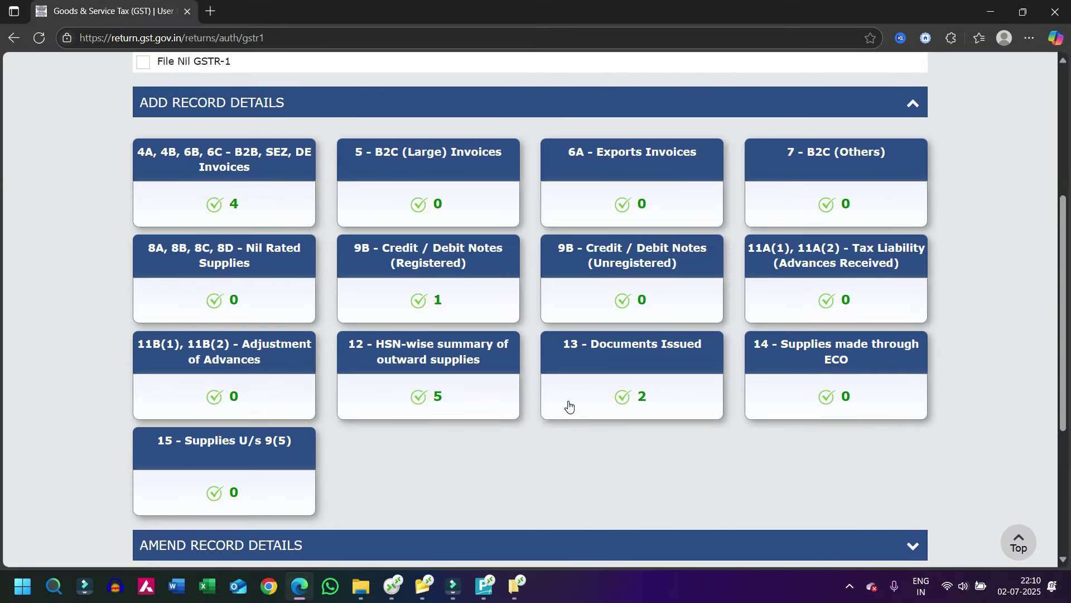
scroll(646, 423, "down", 5)
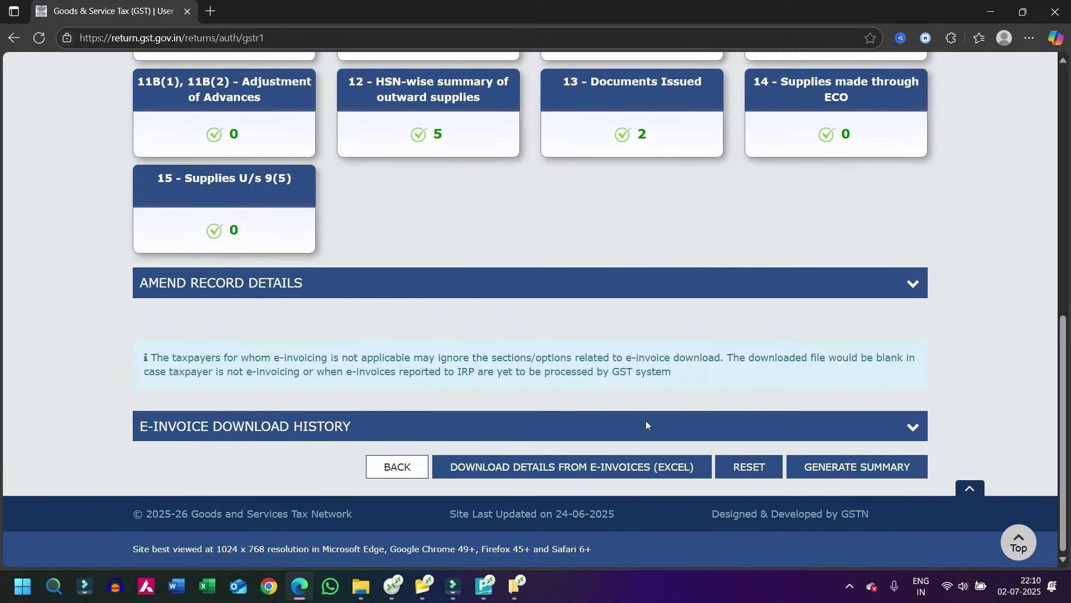
left_click(835, 473)
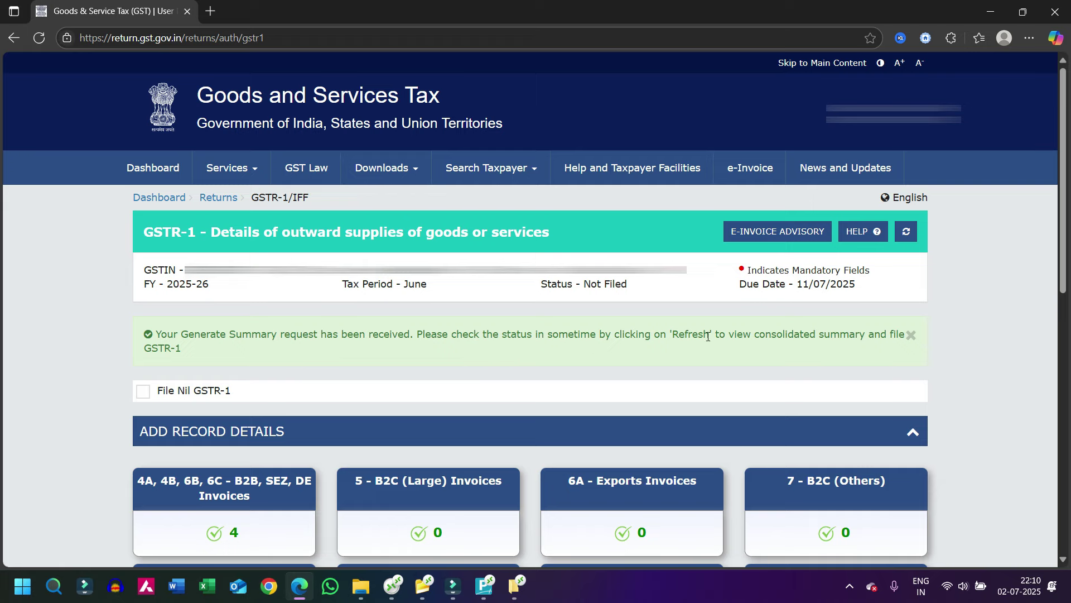
left_click(907, 231)
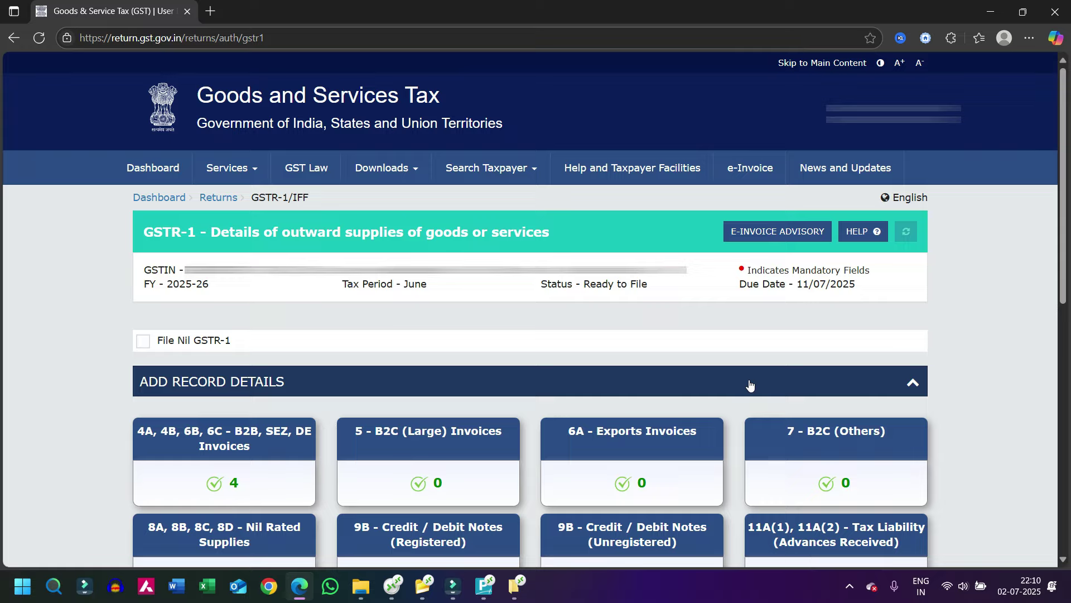
Proceed to the filing summary, review the consolidated summary through to the total liability, and start filing the statement.
scroll(749, 384, "down", 10)
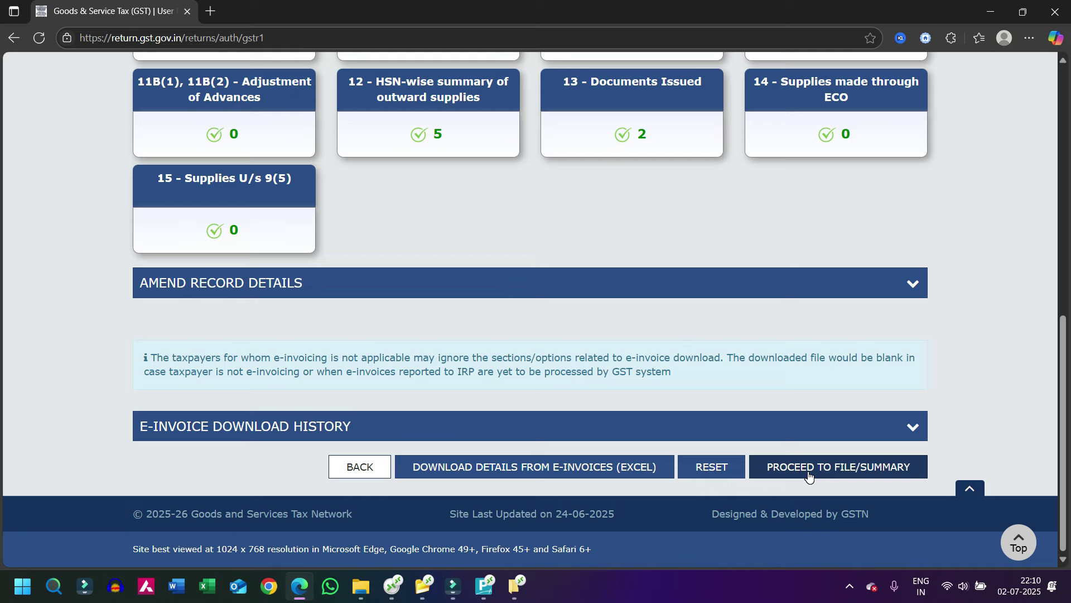
left_click(809, 469)
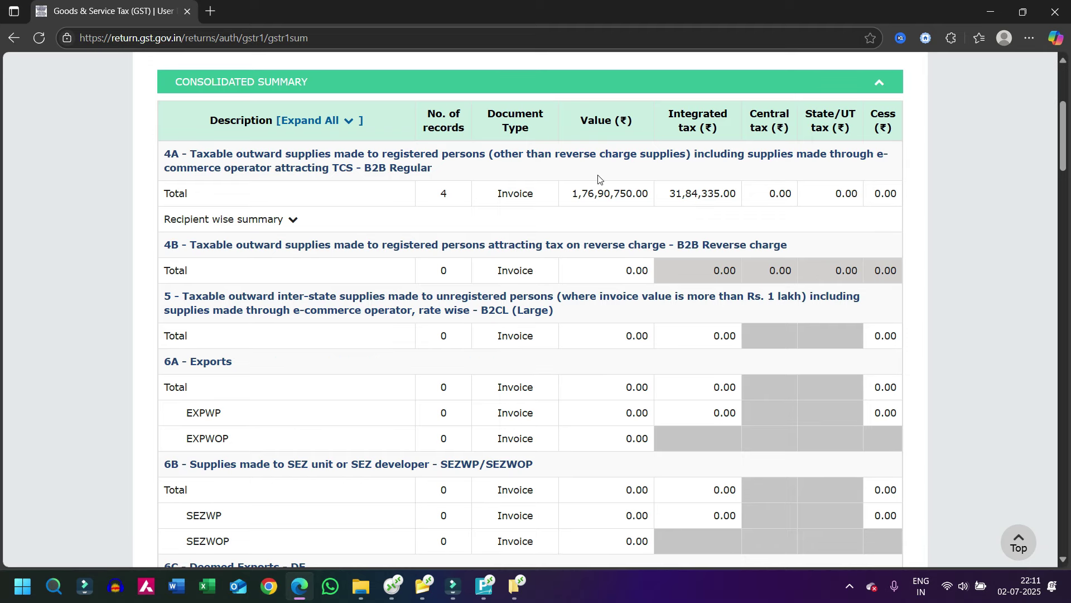
scroll(667, 339, "down", 20)
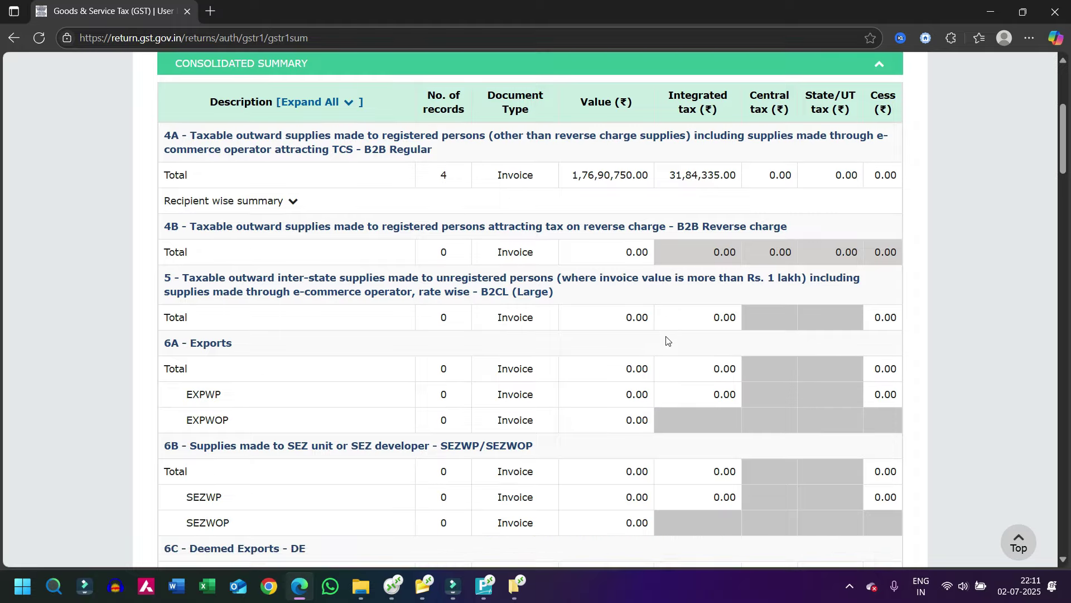
scroll(672, 349, "down", 15)
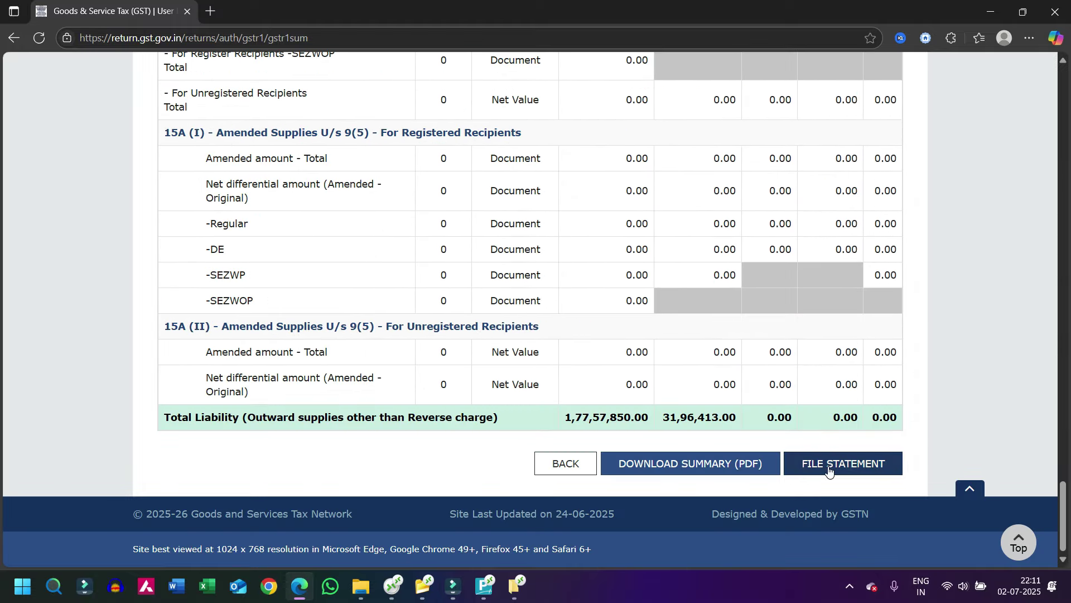
left_click(829, 471)
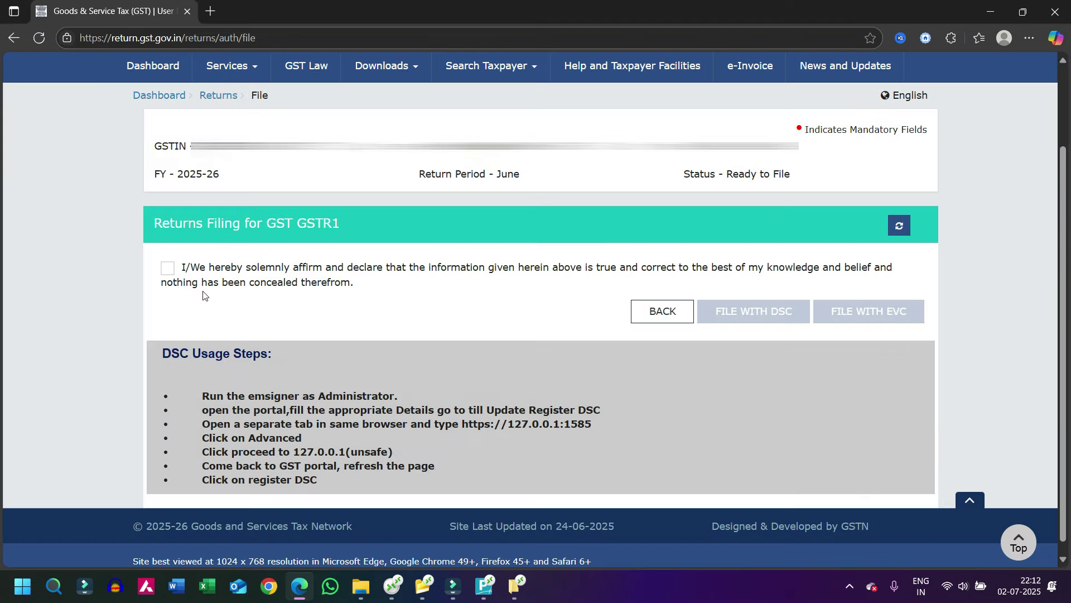
Accept the declaration that the return information is true and correct, and choose the authorised signatory.
left_click(168, 269)
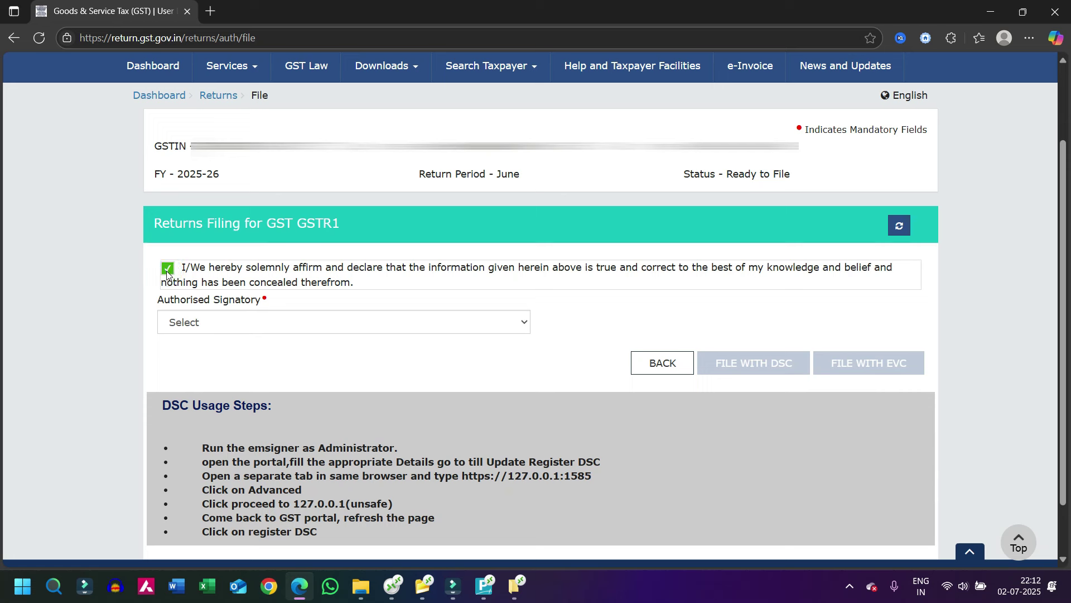
left_click(235, 327)
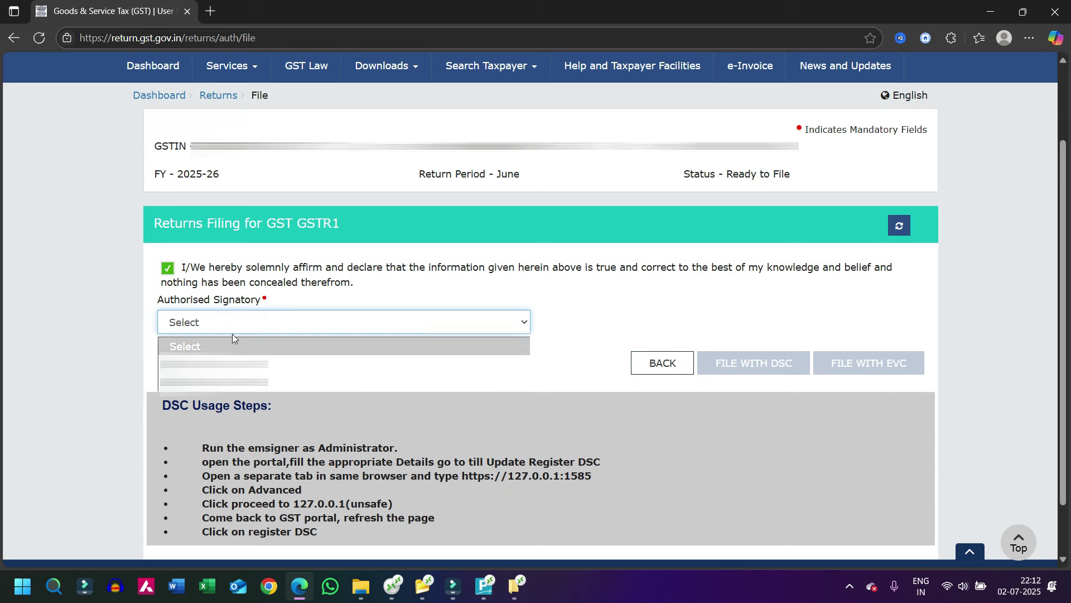
left_click(251, 343)
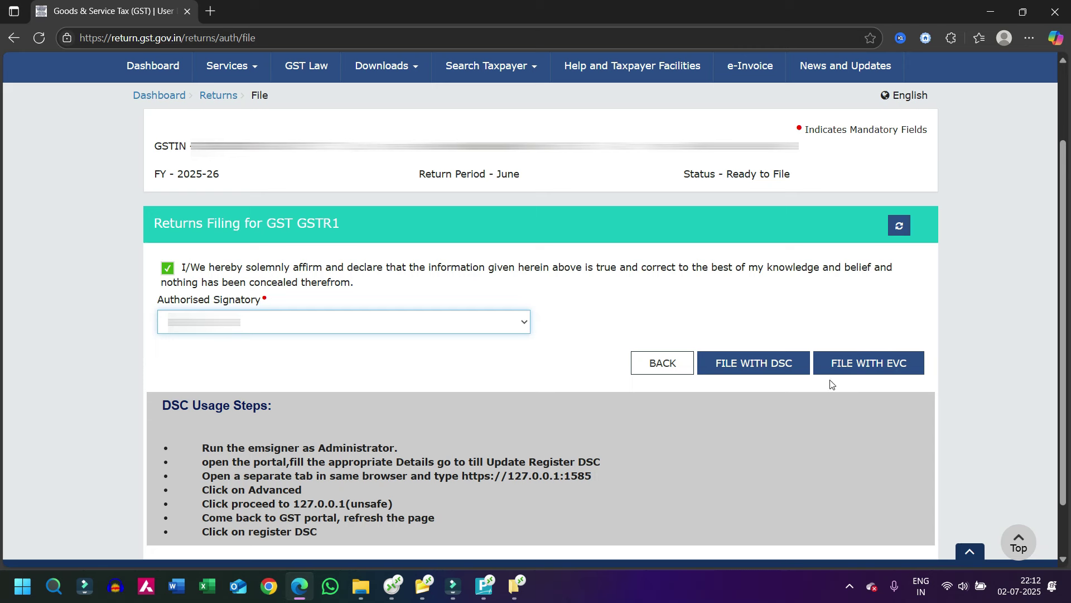
File the GSTR-1 with EVC, entering the one-time password and verifying it.
left_click(878, 366)
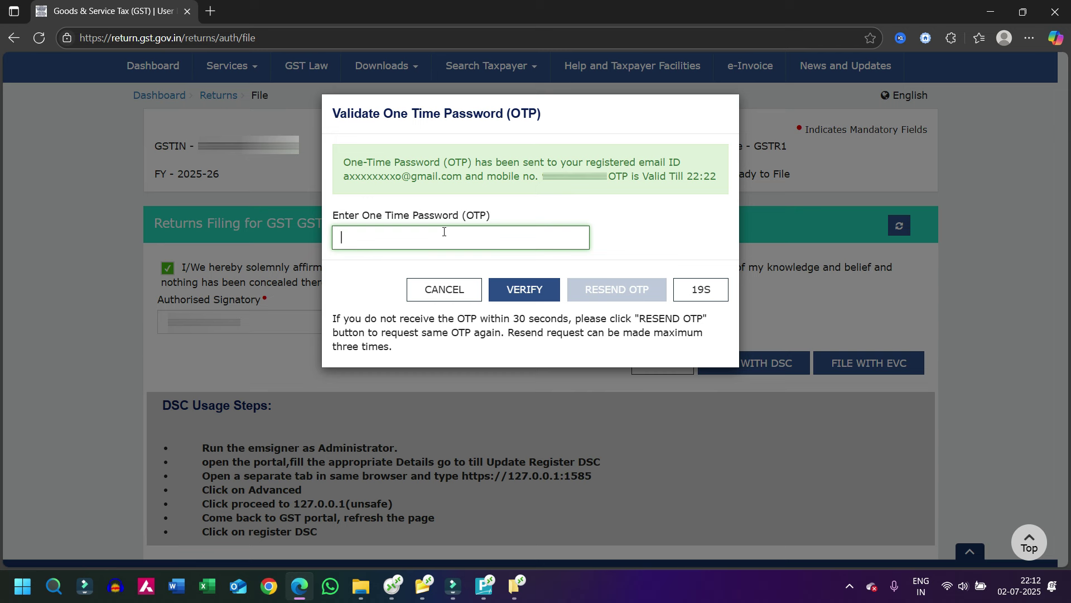
key("ctrl+v")
left_click(518, 291)
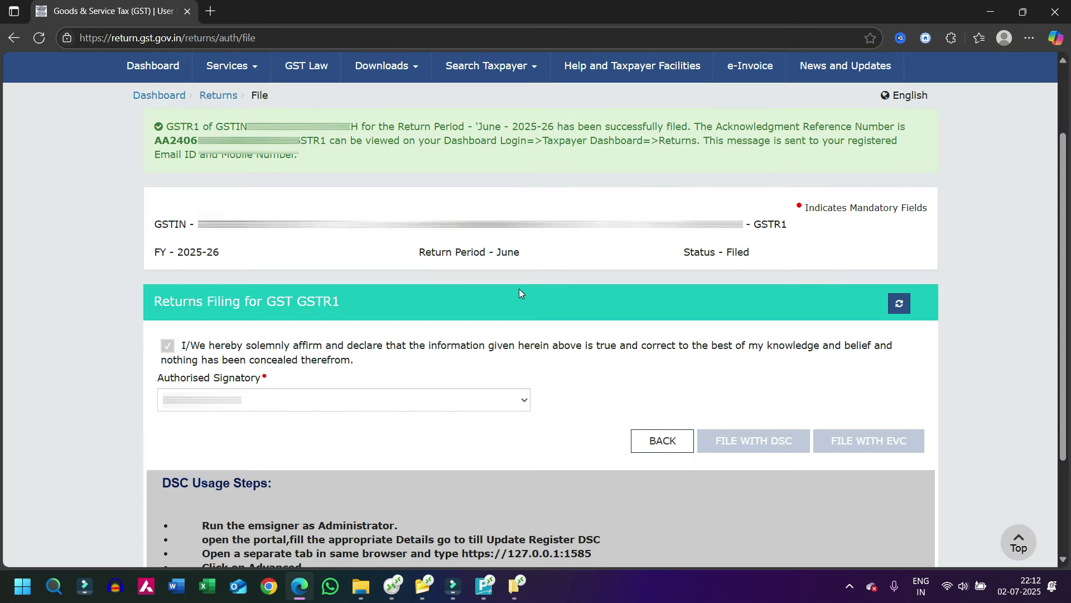